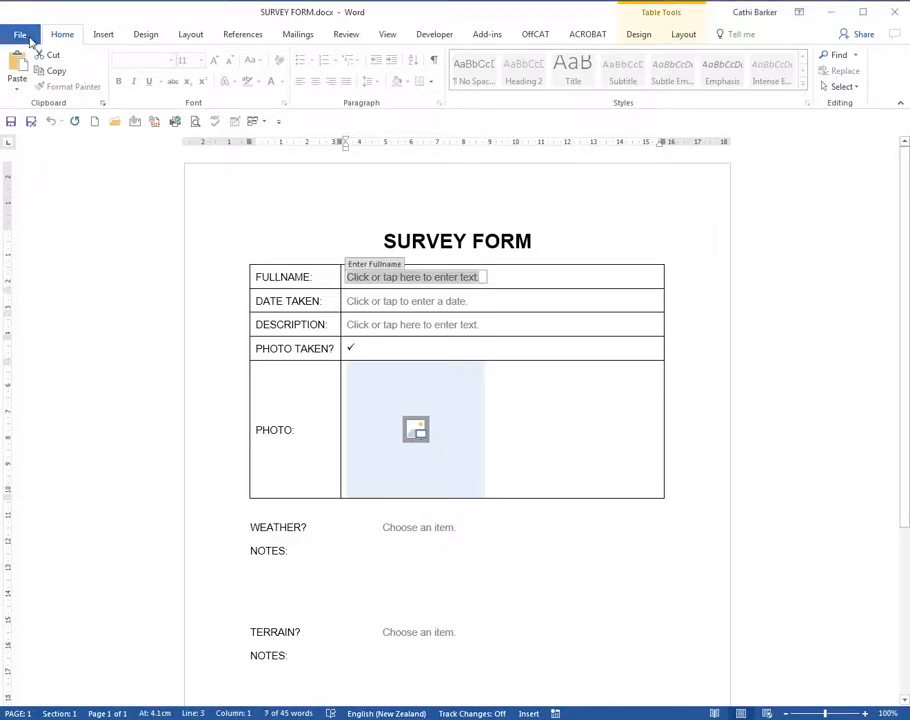
Create a new document from the featured Tri-fold brochure (blue) template
left_click(28, 37)
left_click(30, 94)
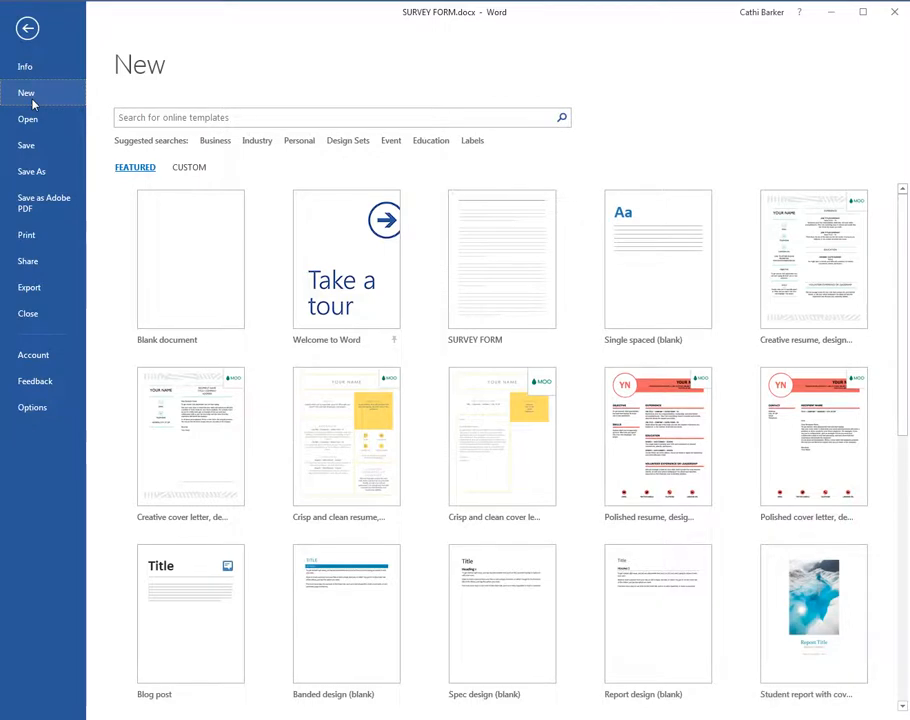
scroll(905, 335, "down", 5)
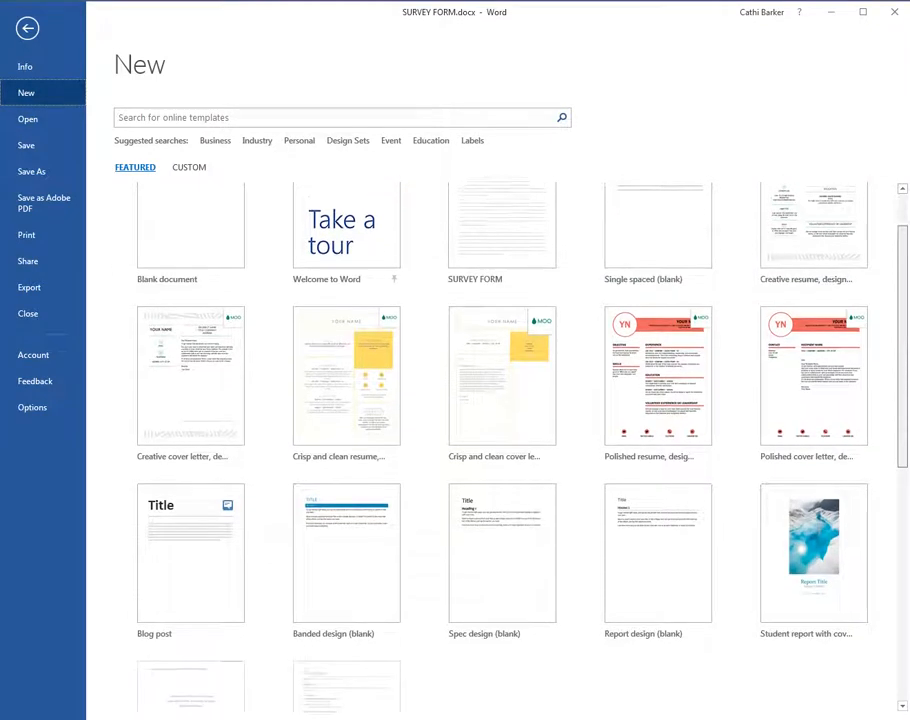
scroll(905, 400, "down", 4)
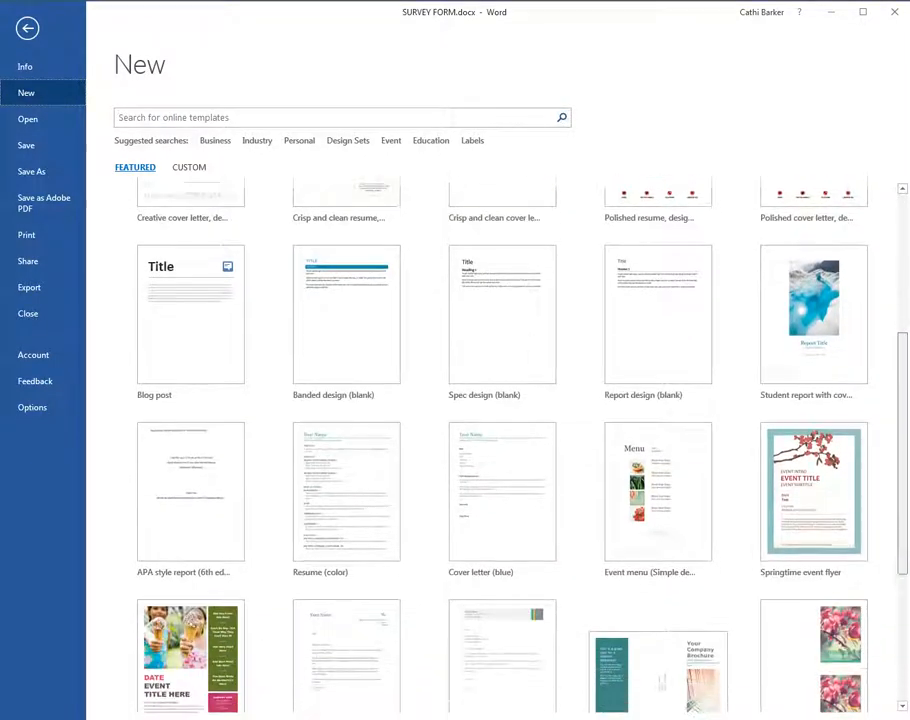
scroll(905, 450, "down", 1)
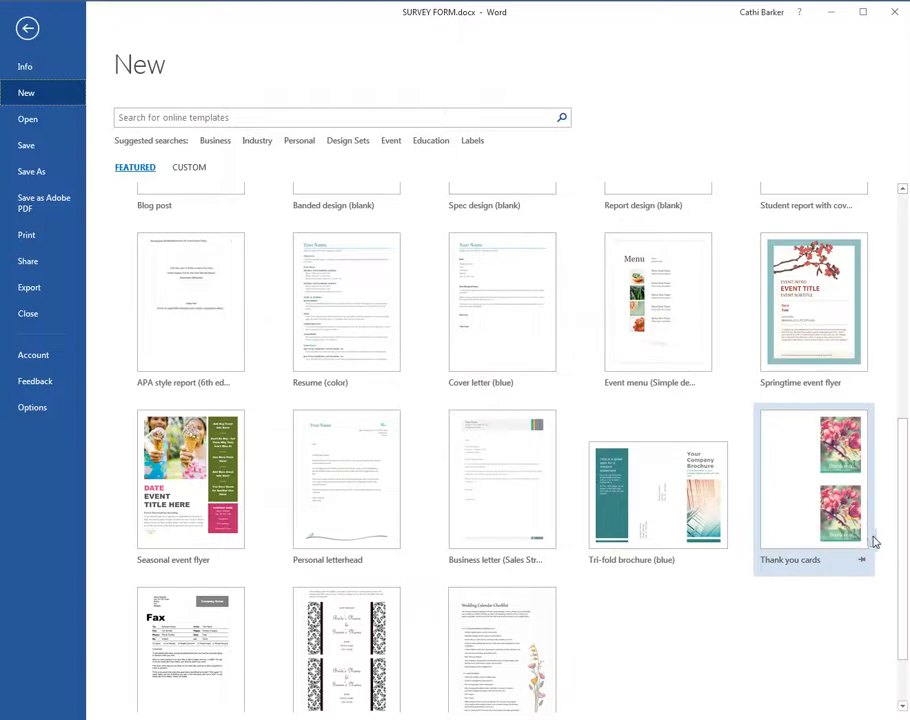
left_click(639, 510)
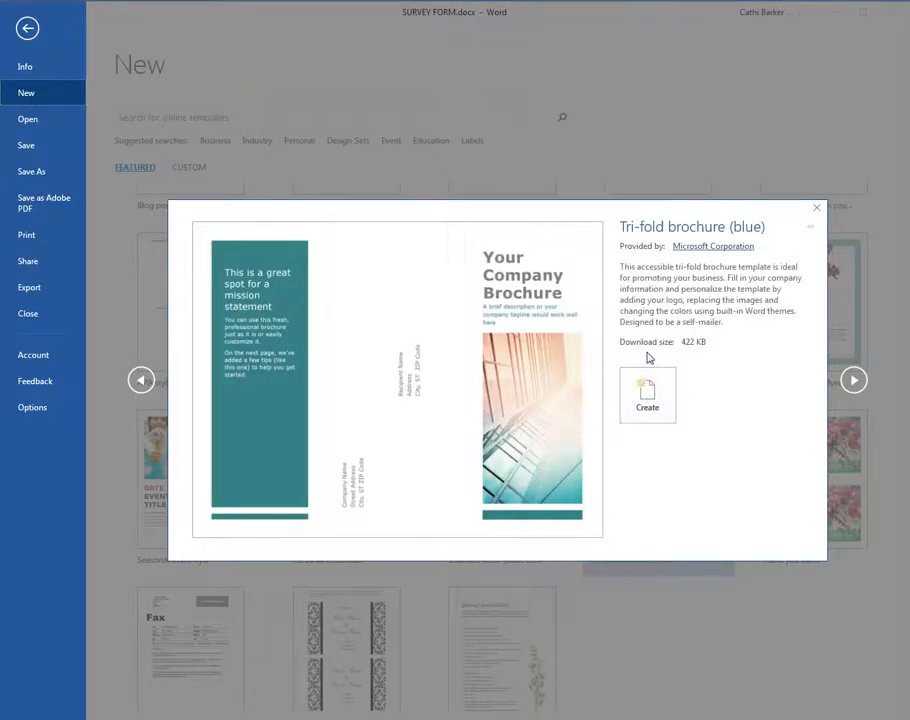
left_click(646, 394)
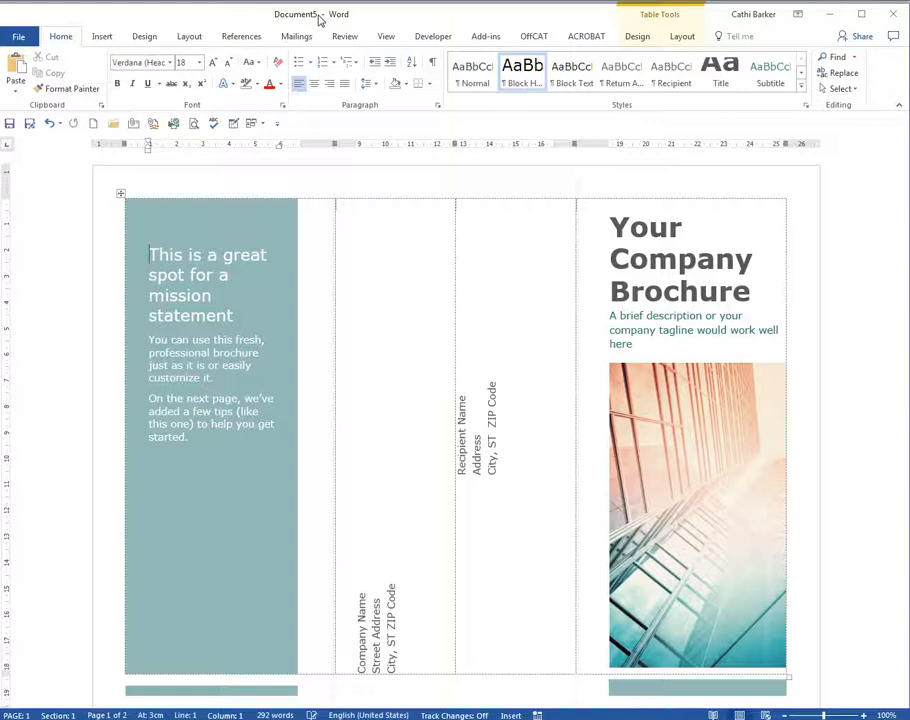
Close the new brochure document without saving it or the changes to its template
left_click(893, 14)
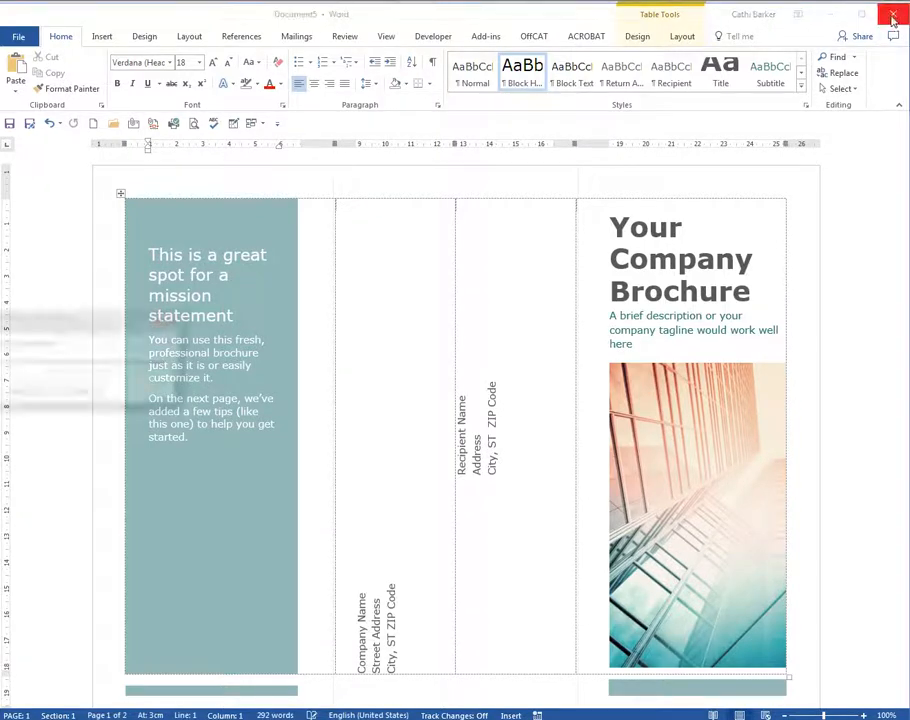
left_click(28, 395)
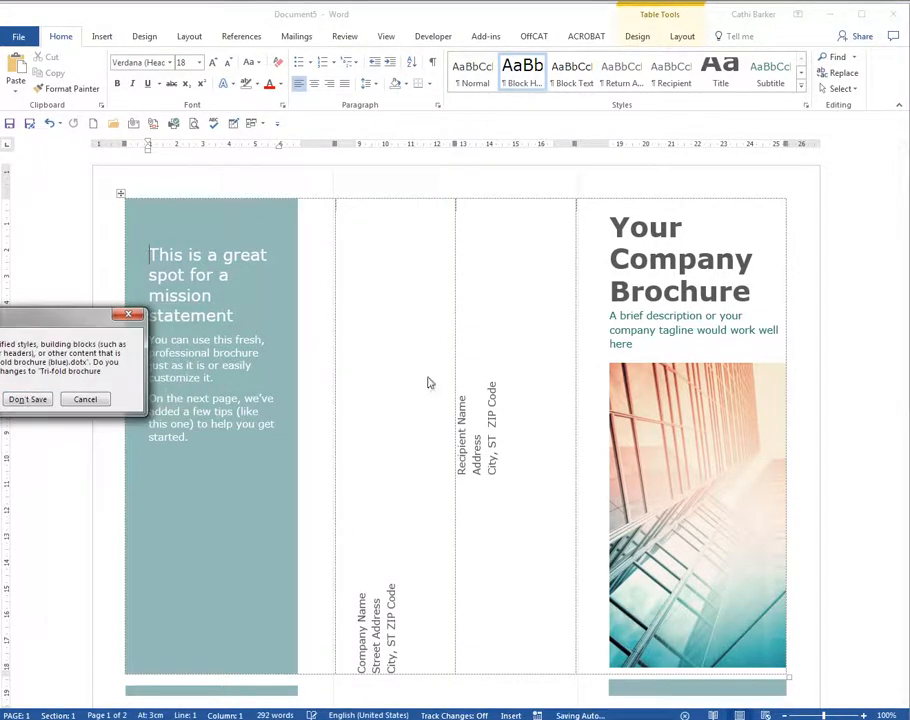
left_click(27, 399)
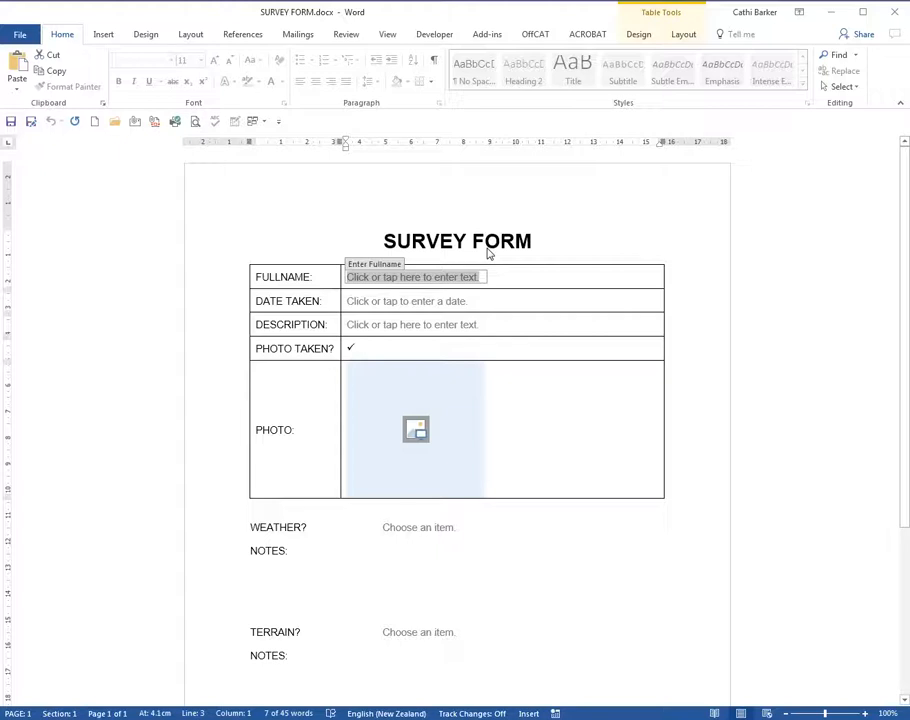
Start saving a copy of the survey form, with Word Template (*.dotx) as the file type
left_click(16, 33)
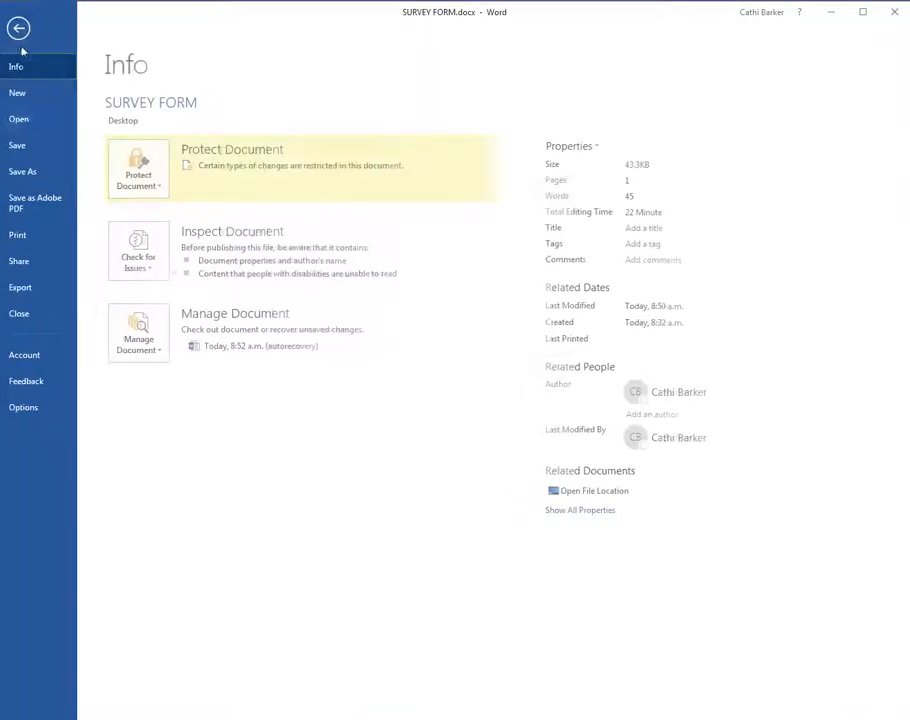
left_click(42, 174)
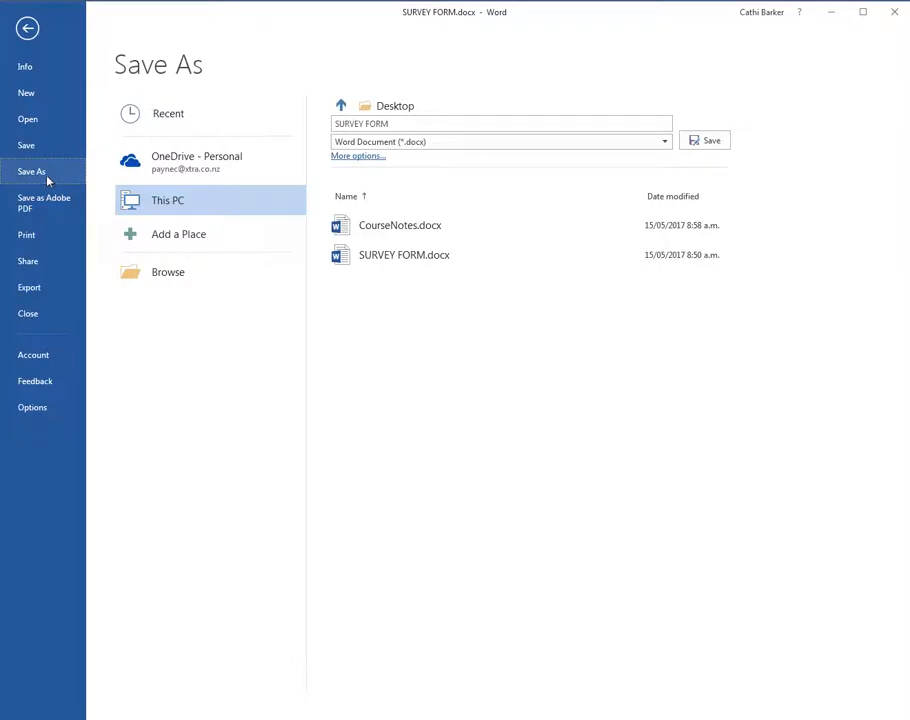
left_click(370, 145)
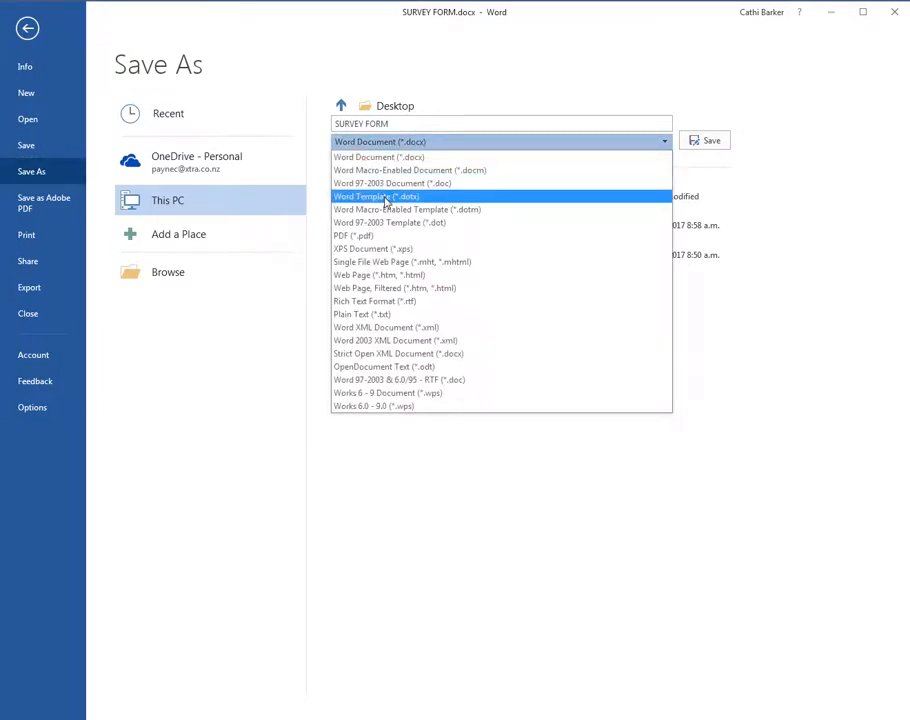
left_click(168, 272)
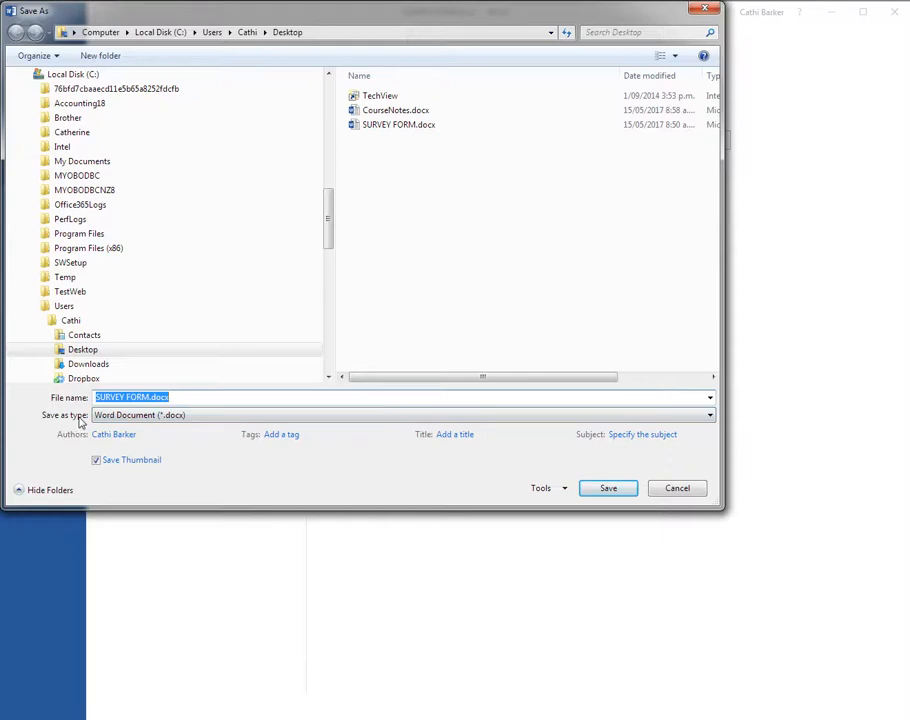
left_click(138, 416)
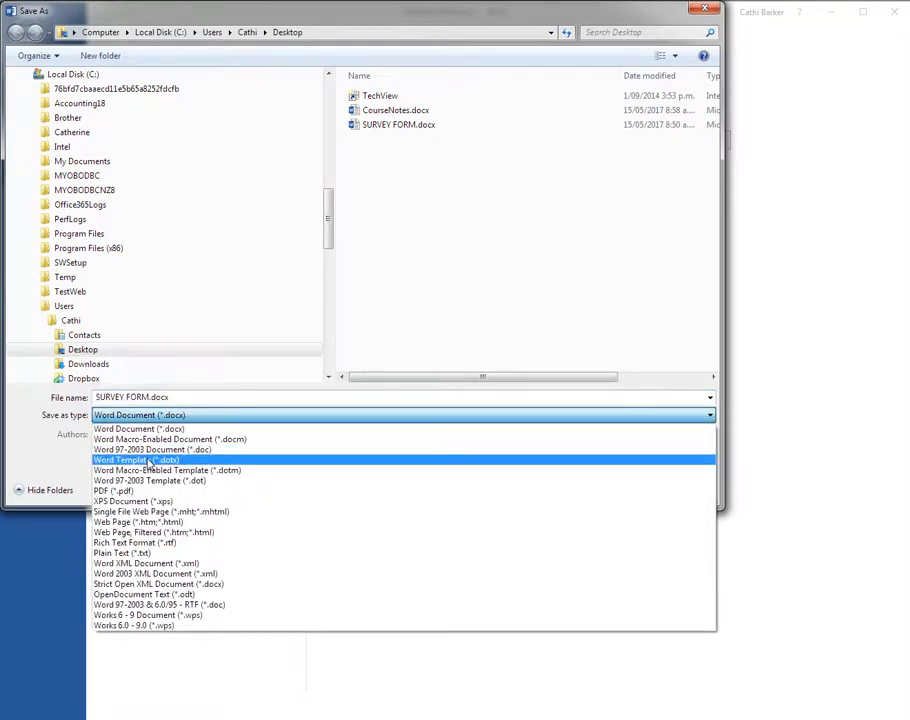
left_click(148, 461)
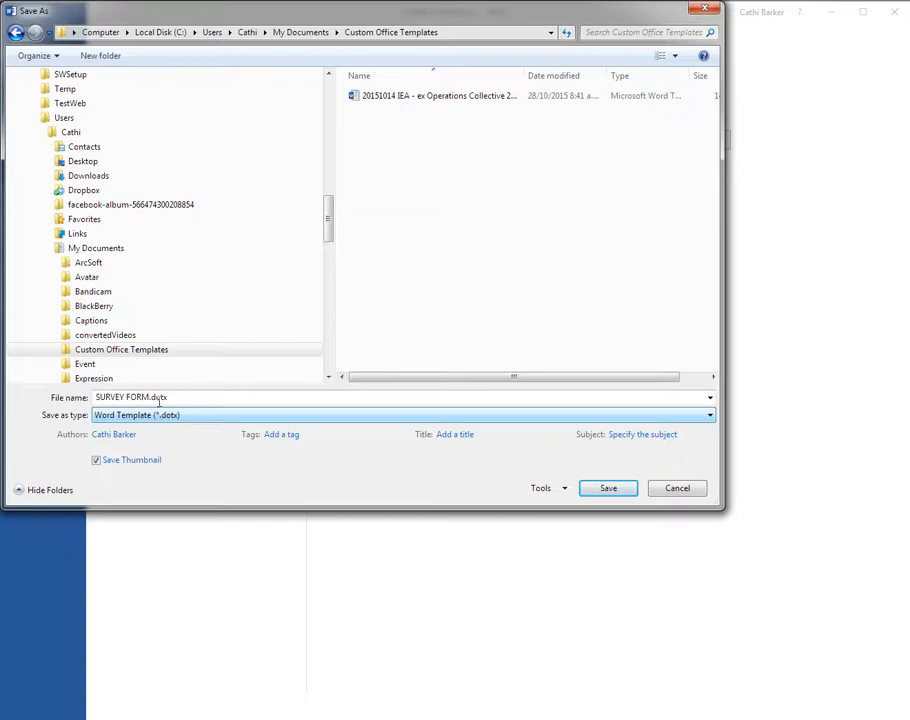
Name the template Survey and save it in the Custom Office Templates folder
left_click(183, 398)
type("Survey")
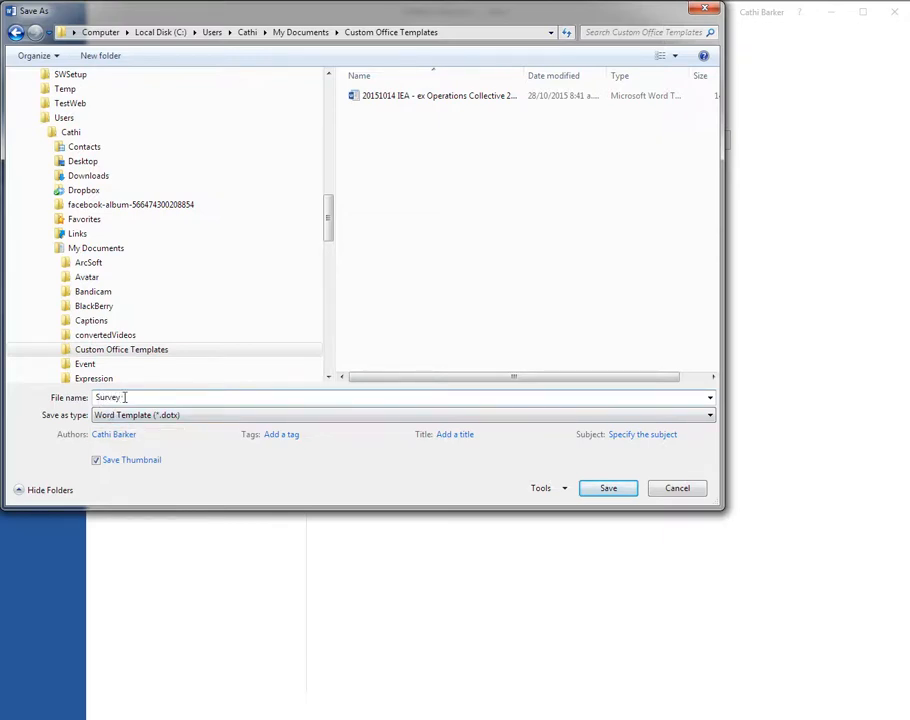
key("Tab")
left_click(180, 398)
left_click(612, 488)
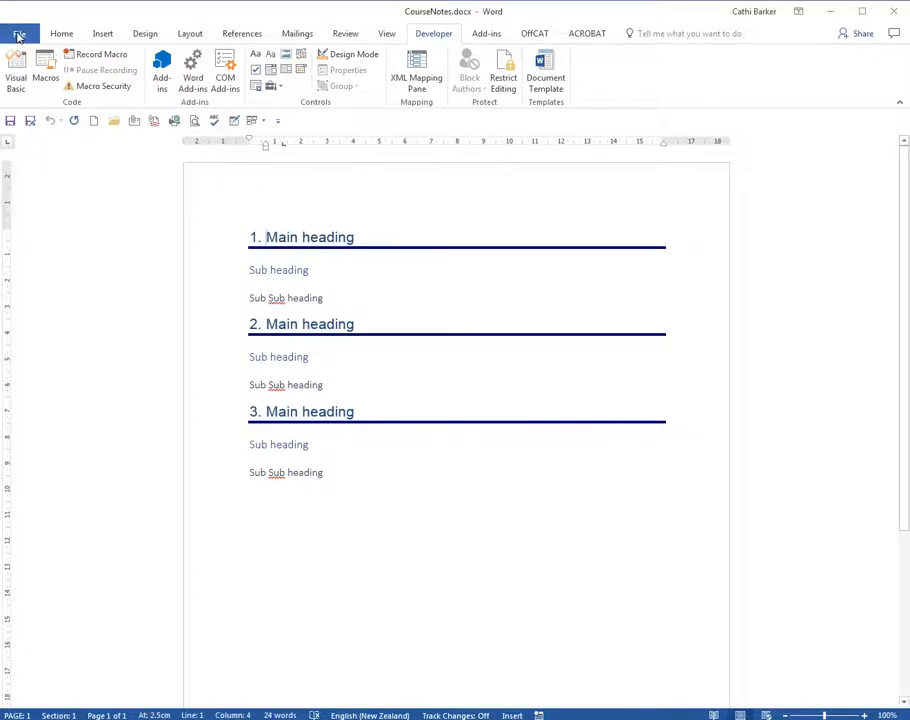
Create a new document from the custom Survey template in the Custom Office Templates folder
left_click(18, 36)
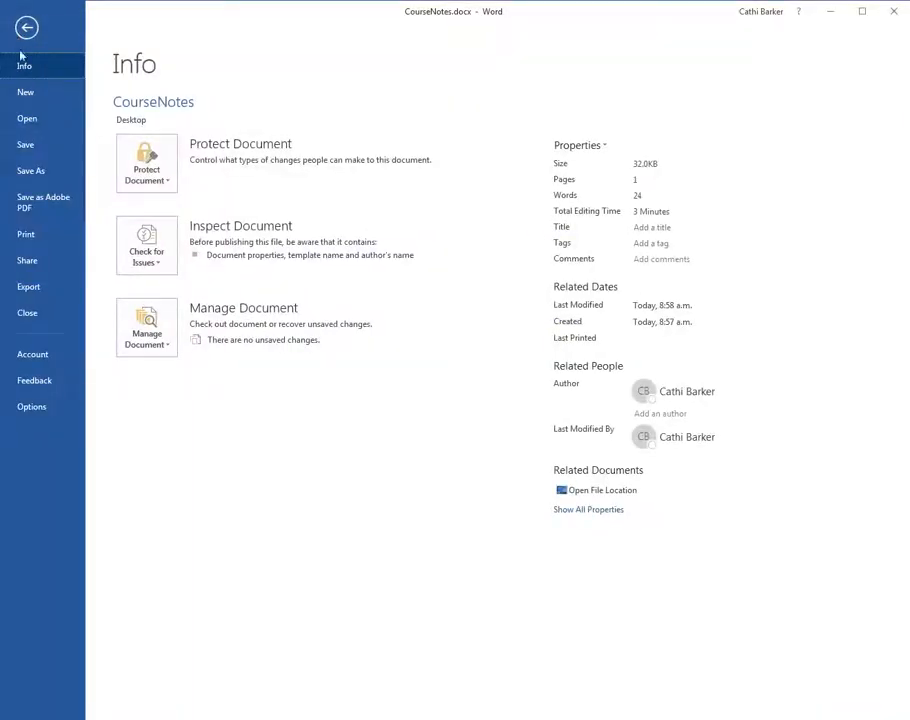
left_click(33, 121)
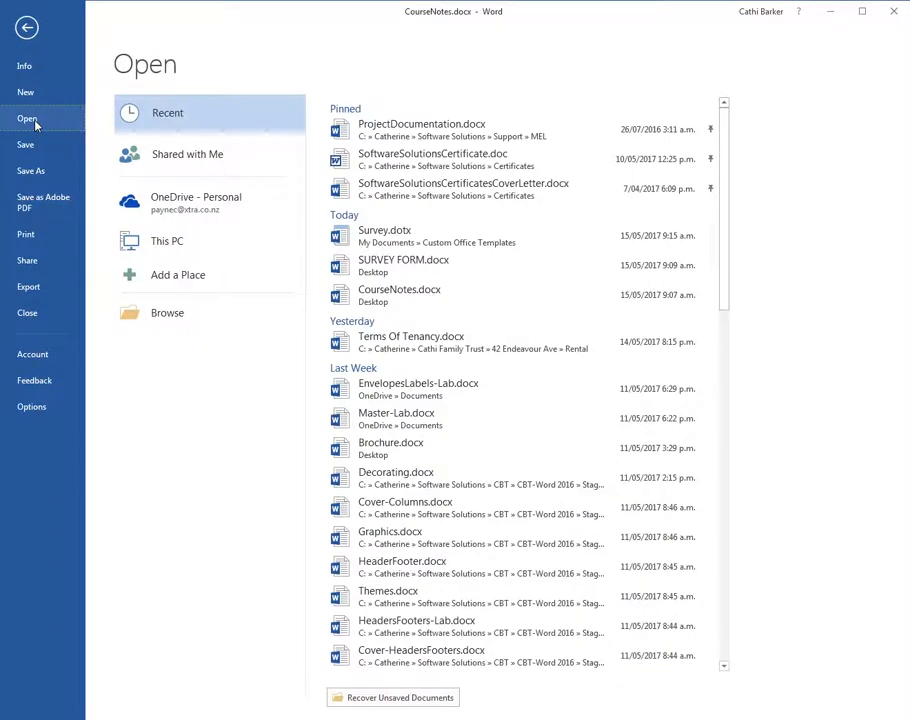
left_click(43, 98)
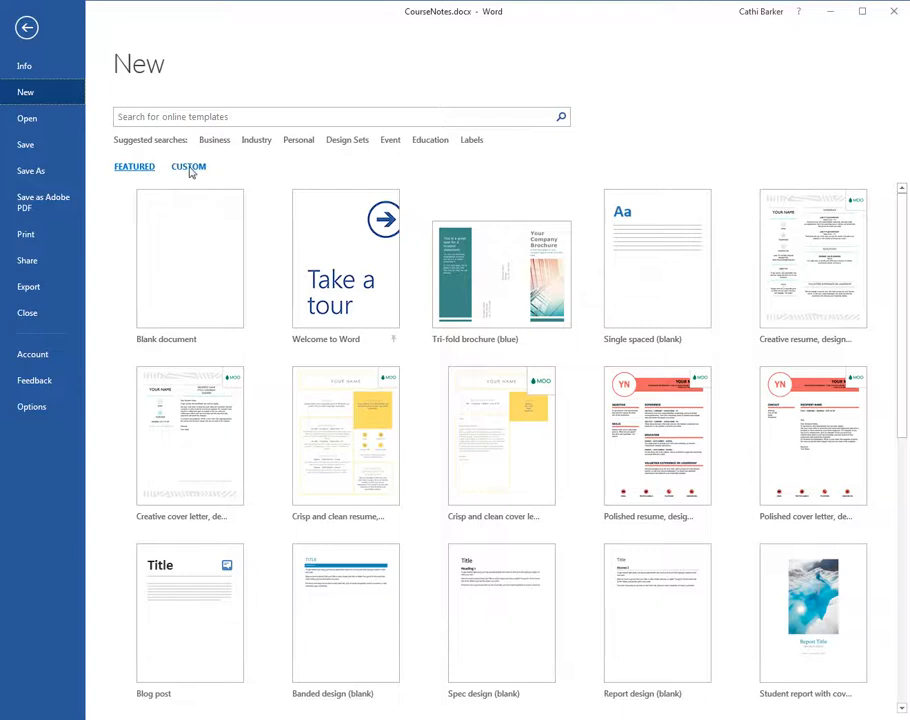
left_click(190, 169)
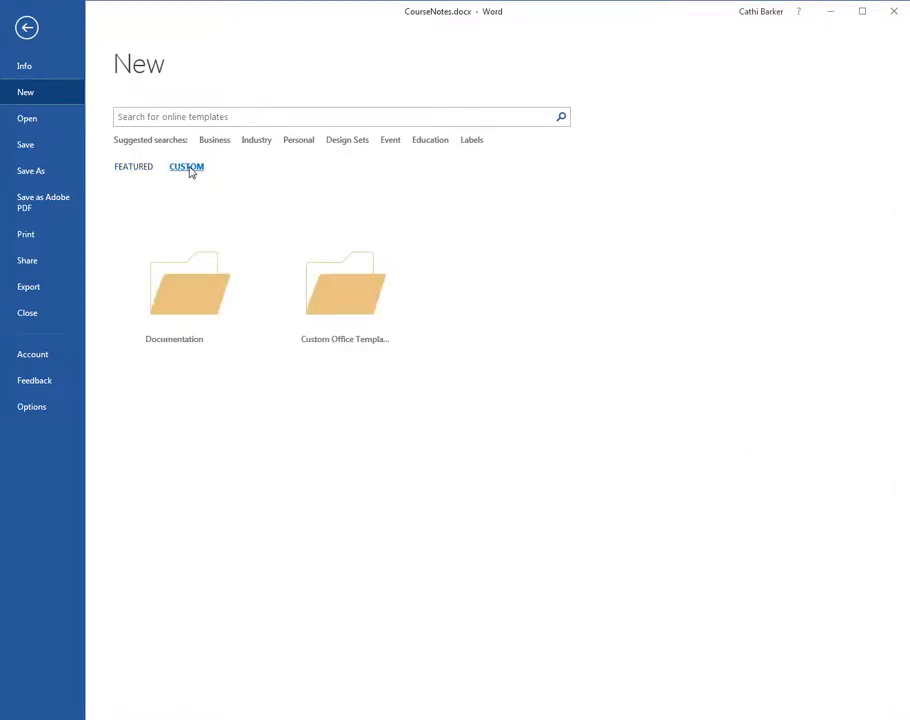
left_click(350, 310)
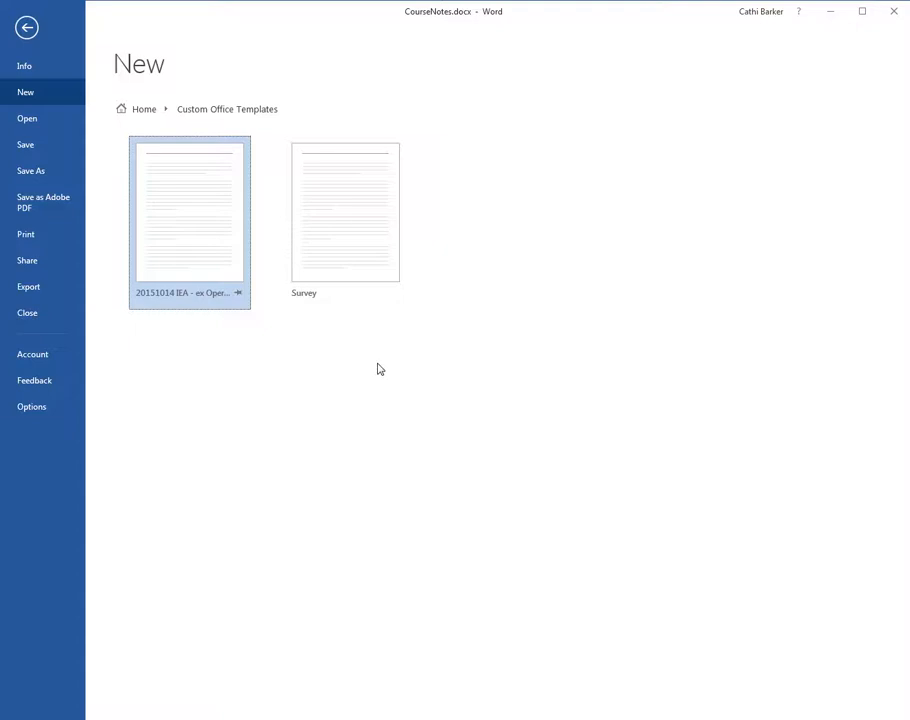
left_click(354, 198)
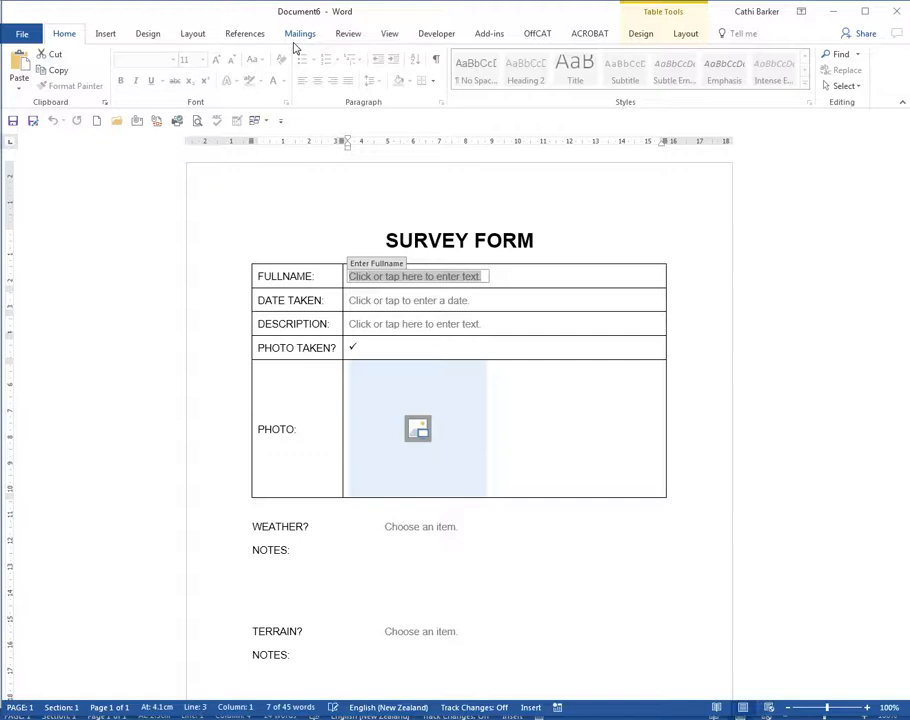
Open the File Locations settings from the General section of Word's advanced options
left_click(22, 34)
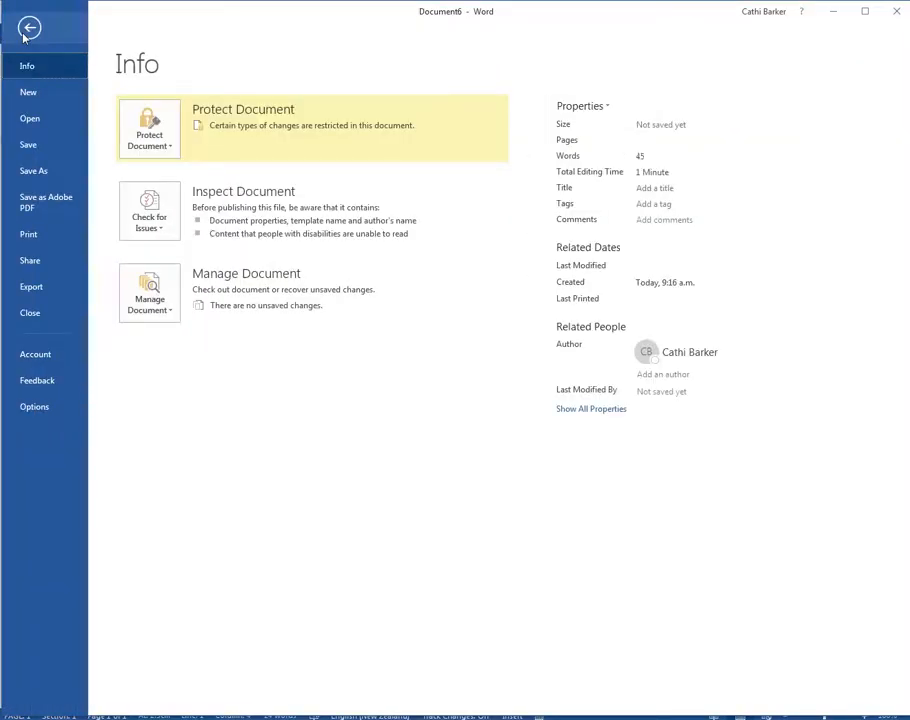
left_click(42, 410)
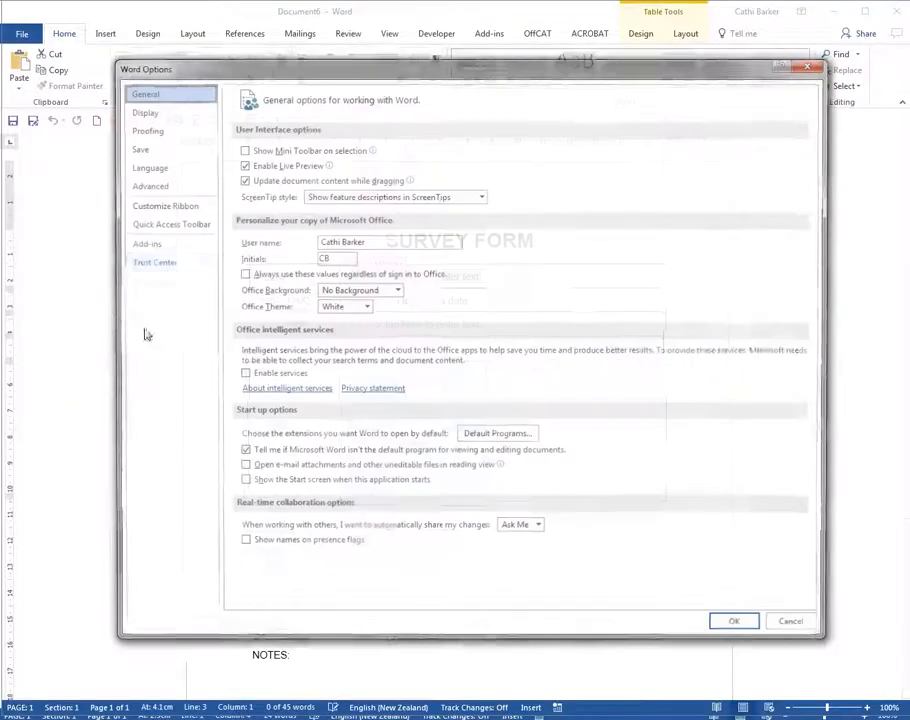
left_click(155, 195)
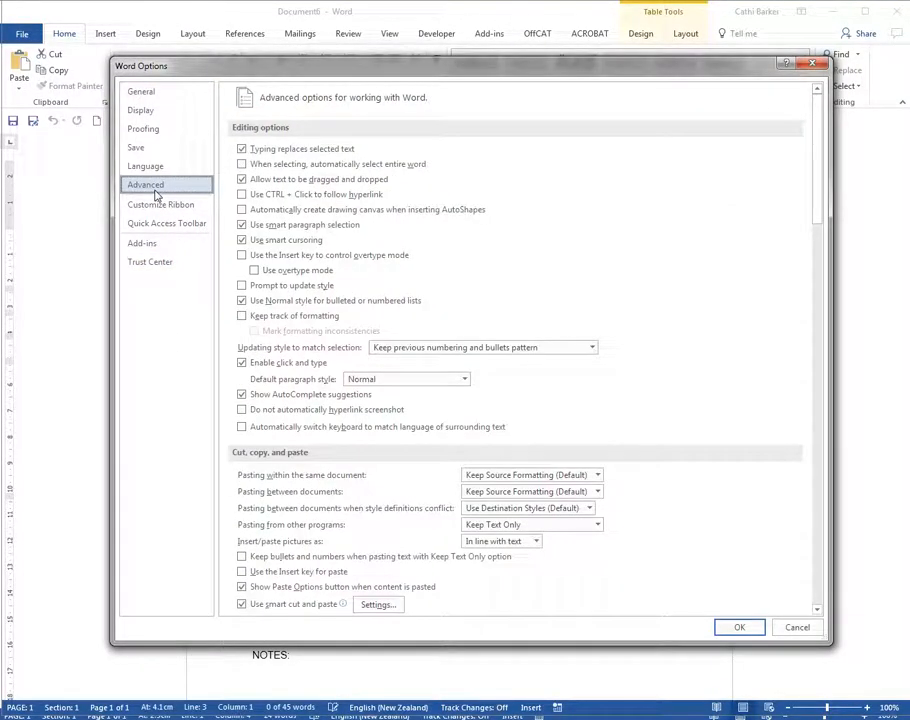
left_click_drag(818, 169, 812, 548)
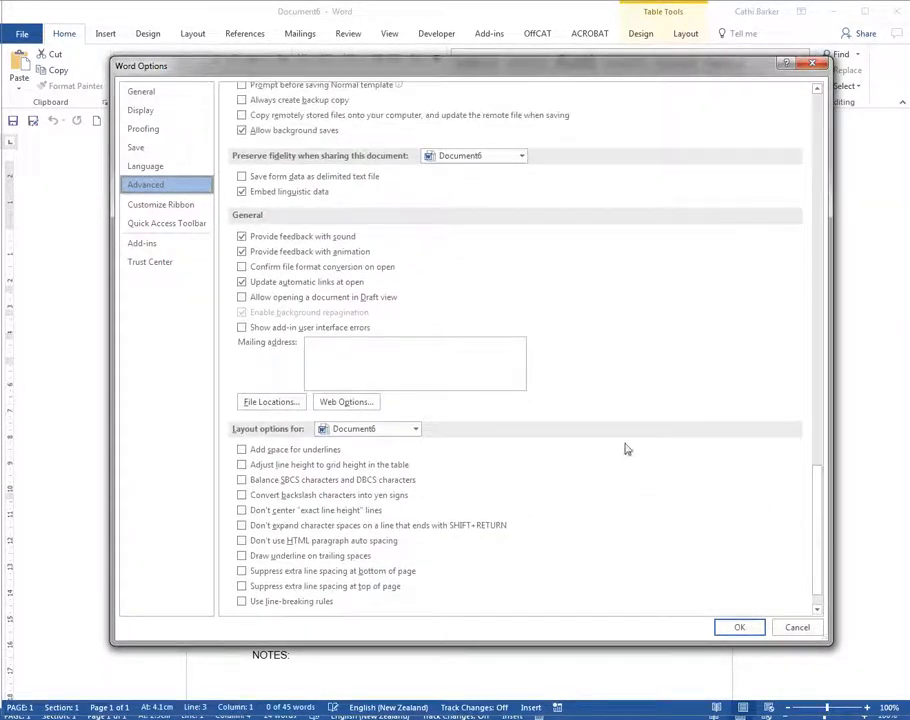
left_click(272, 403)
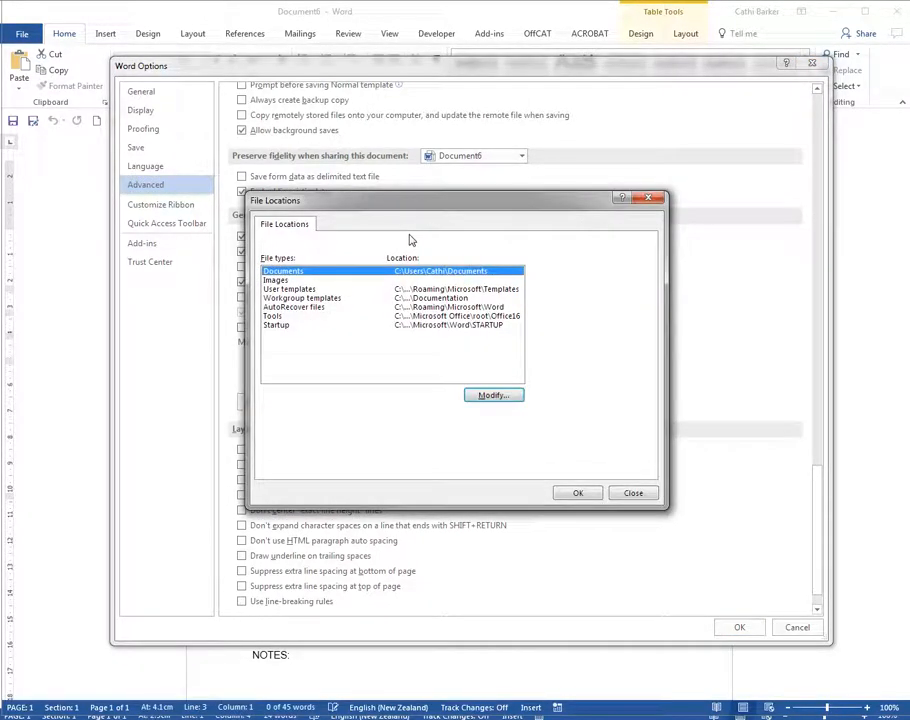
Check which folder is set as the user templates location, then cancel without modifying it
left_click(290, 290)
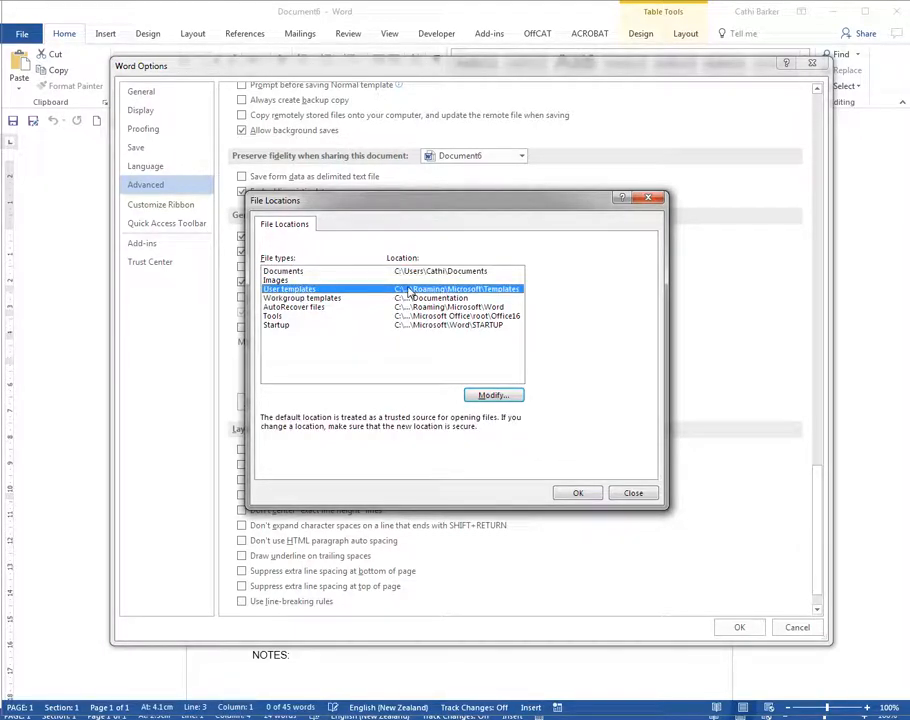
left_click(494, 395)
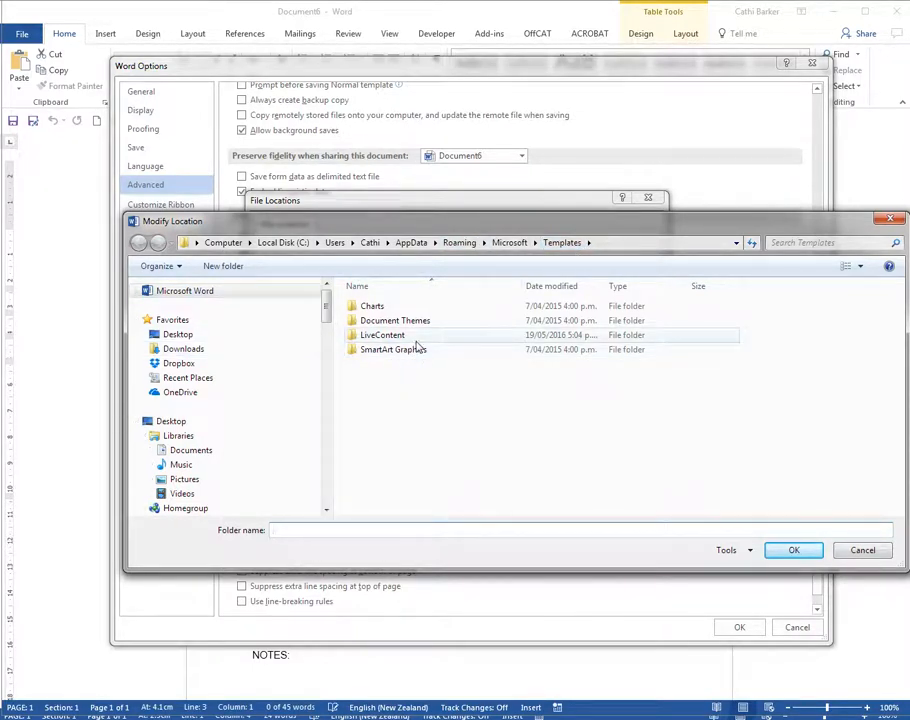
left_click(862, 551)
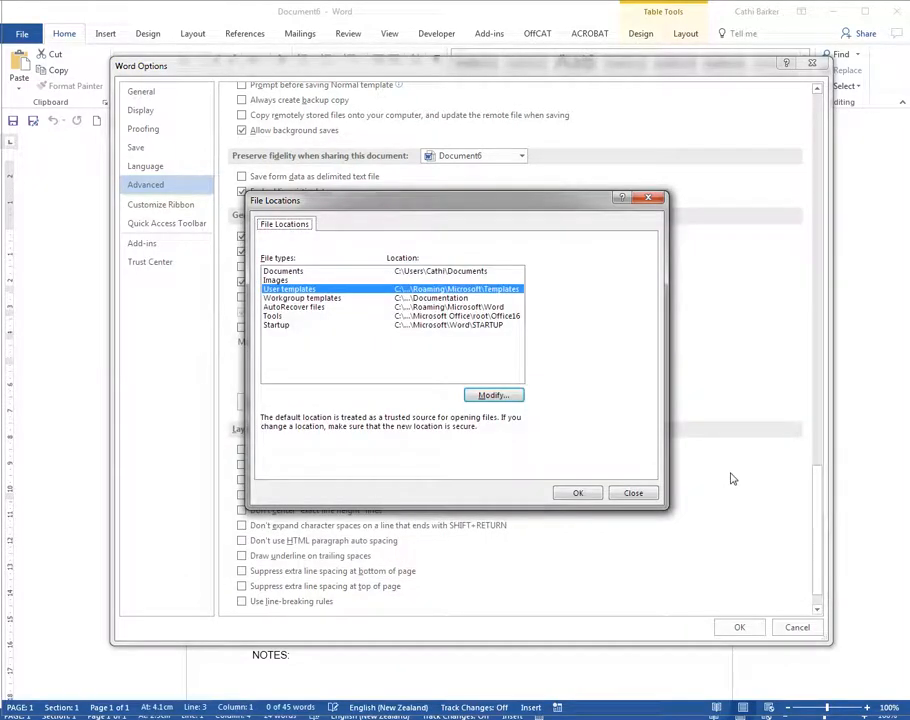
Check which folder is set as the workgroup templates location, cancel the modification and close the file locations
left_click(368, 299)
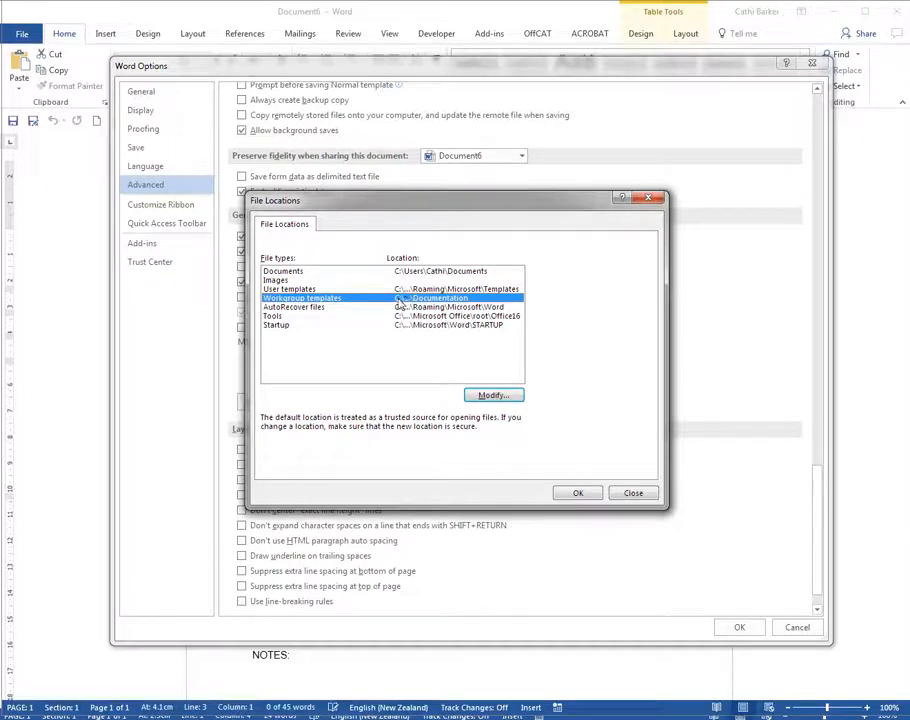
left_click(493, 395)
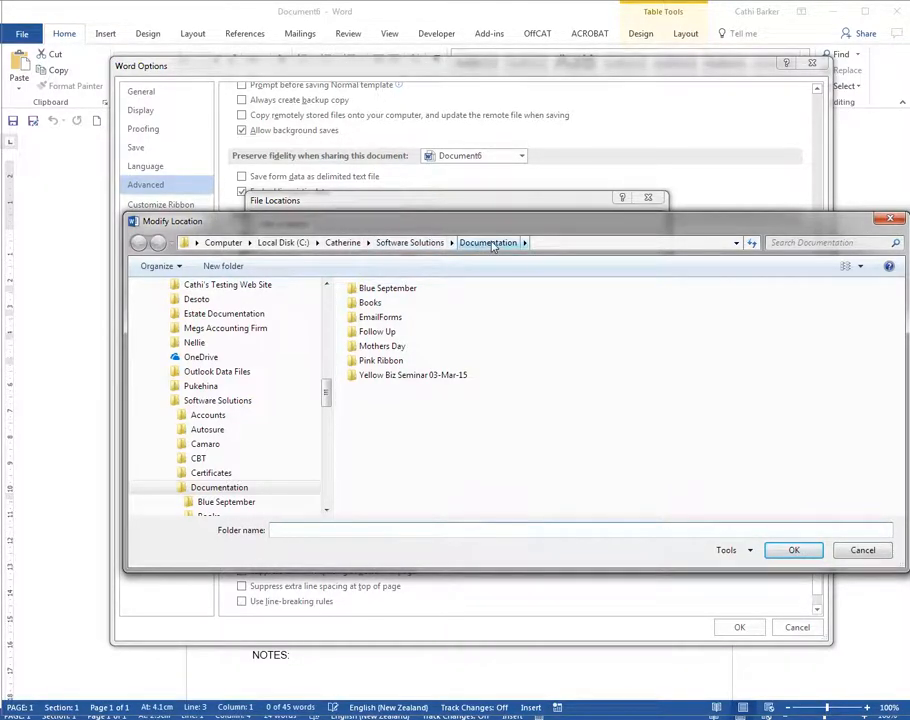
left_click(860, 549)
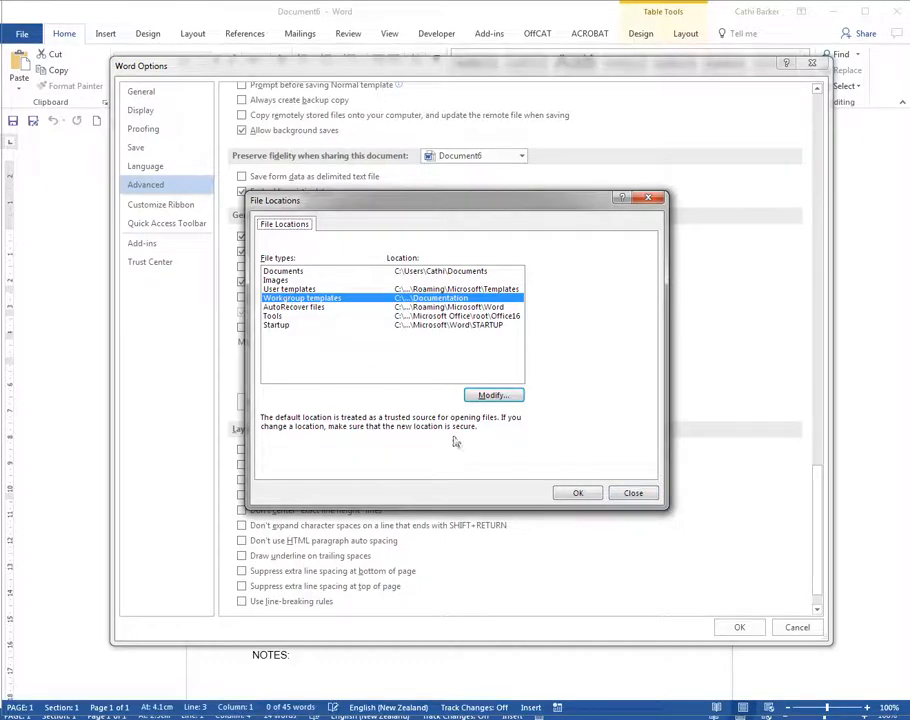
left_click(633, 492)
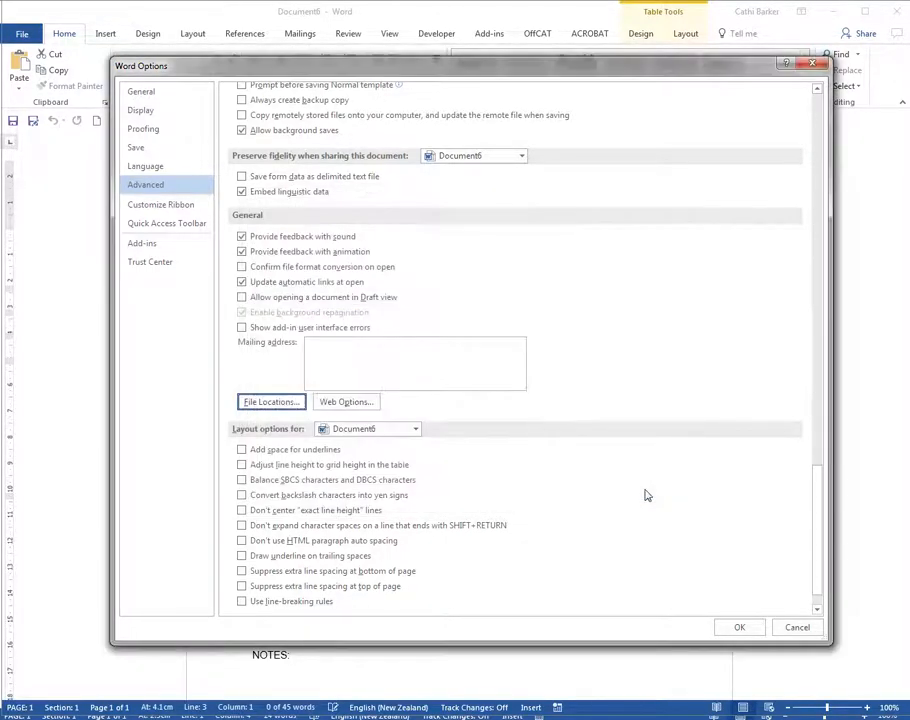
Cancel the Word options and close the new survey document without saving it or the changes to its template
left_click(795, 625)
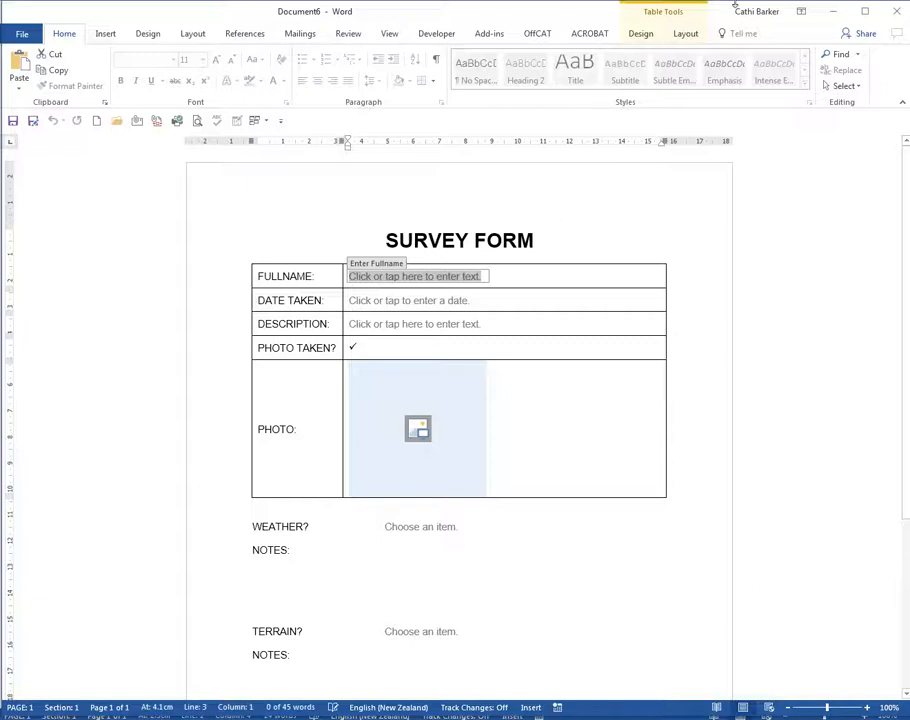
left_click(888, 17)
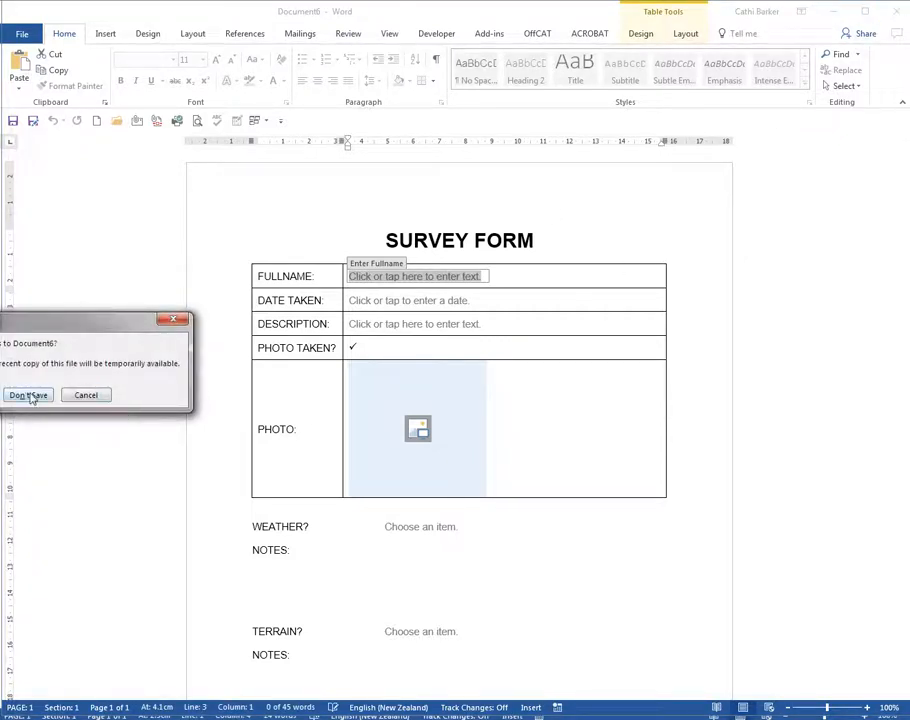
left_click(28, 394)
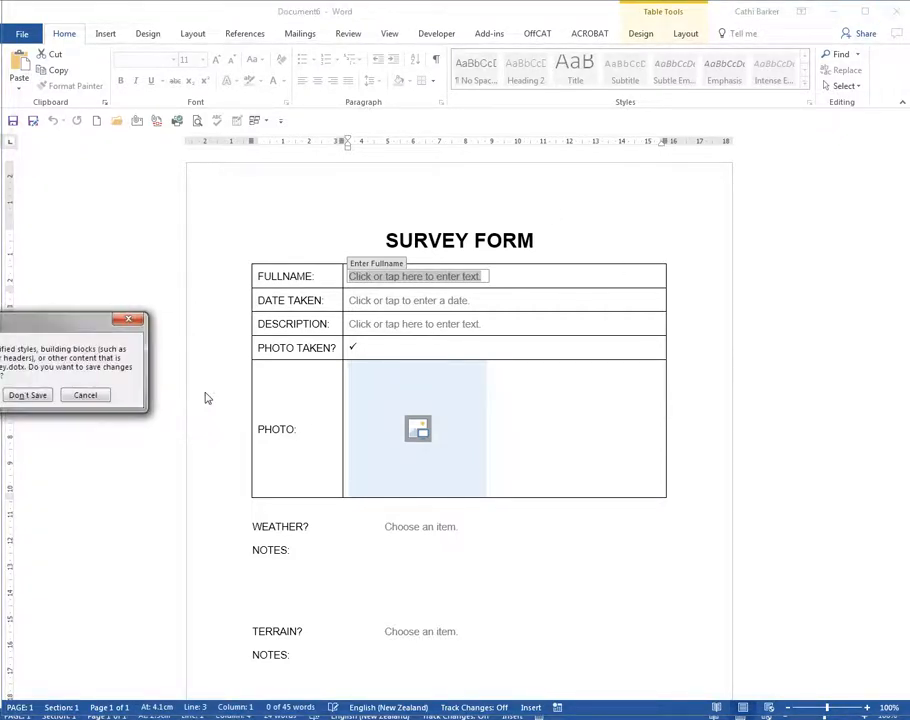
left_click(28, 394)
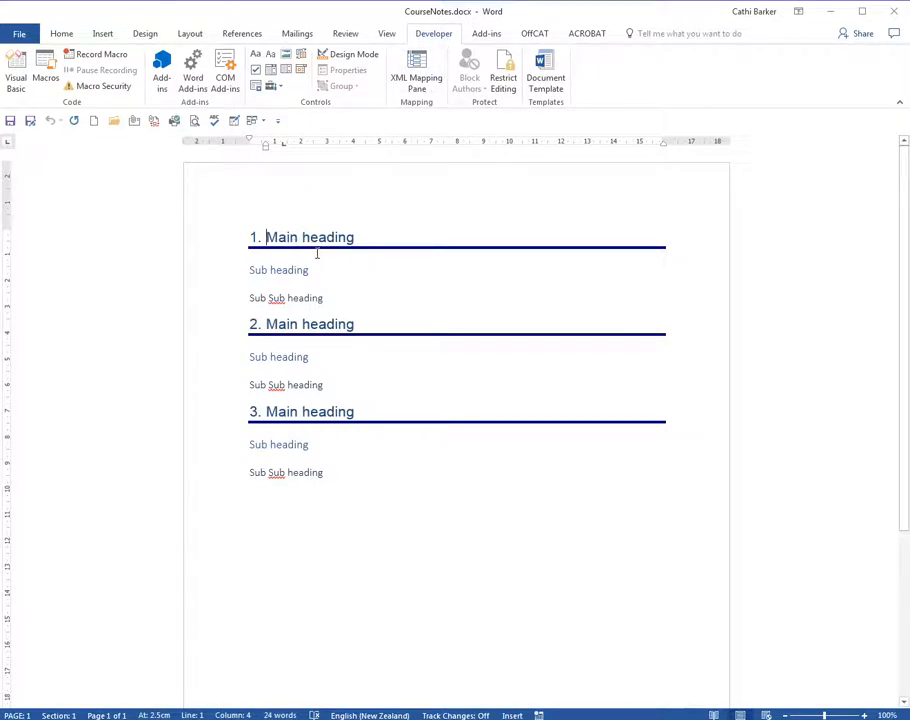
Apply the style set with multilevel heading numbers (1, 1.1, 1.1.1) and thin lines under main headings to CourseNotes.docx
left_click(143, 37)
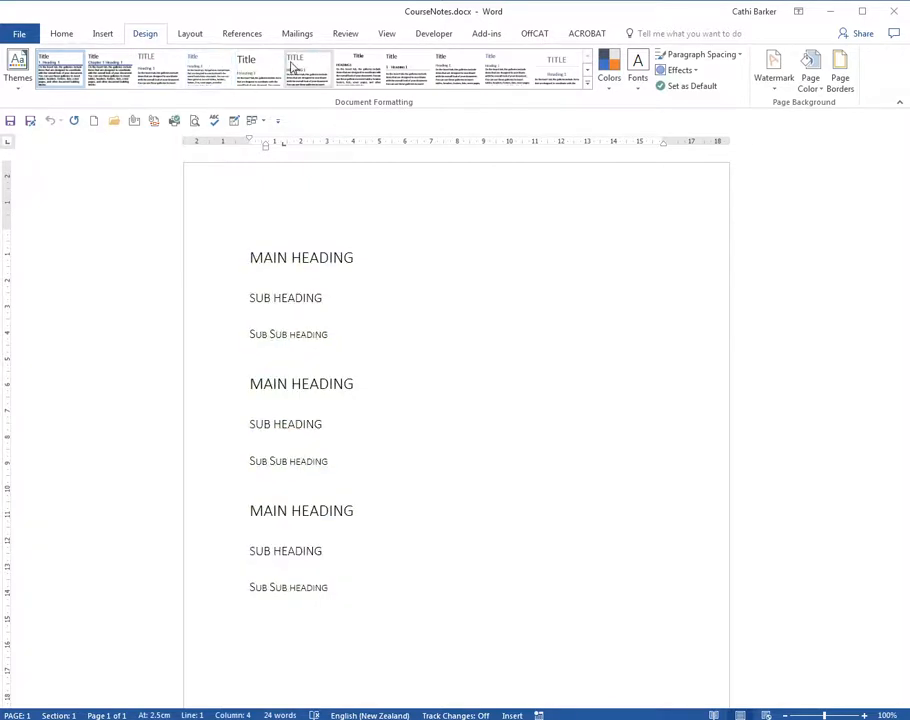
left_click(403, 74)
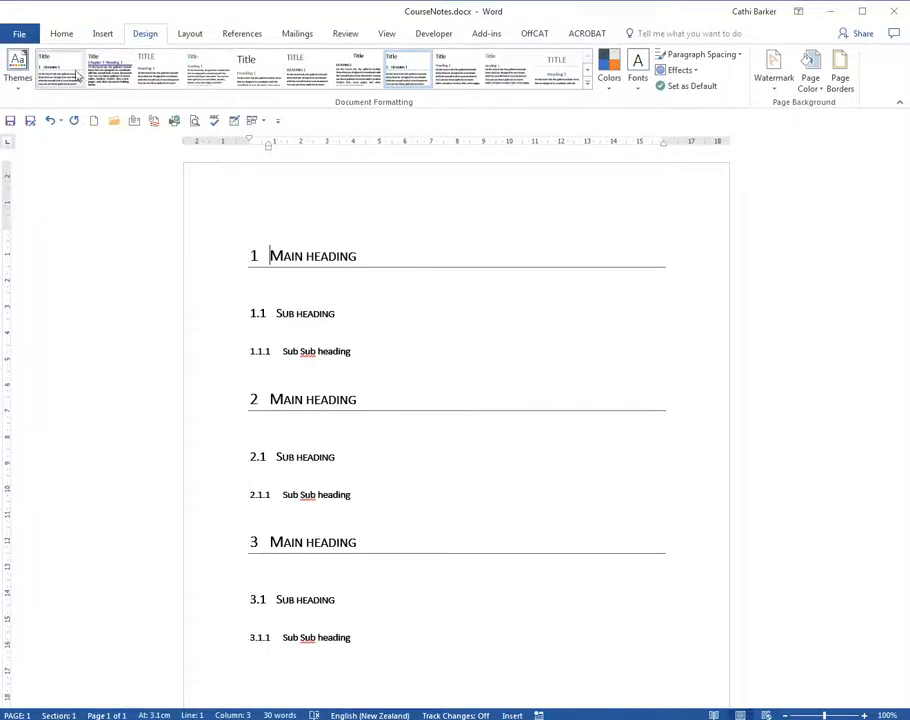
Prepare to save a copy of CourseNotes as a Word Template (*.dotx) with the file name Course Notes Template
left_click(19, 33)
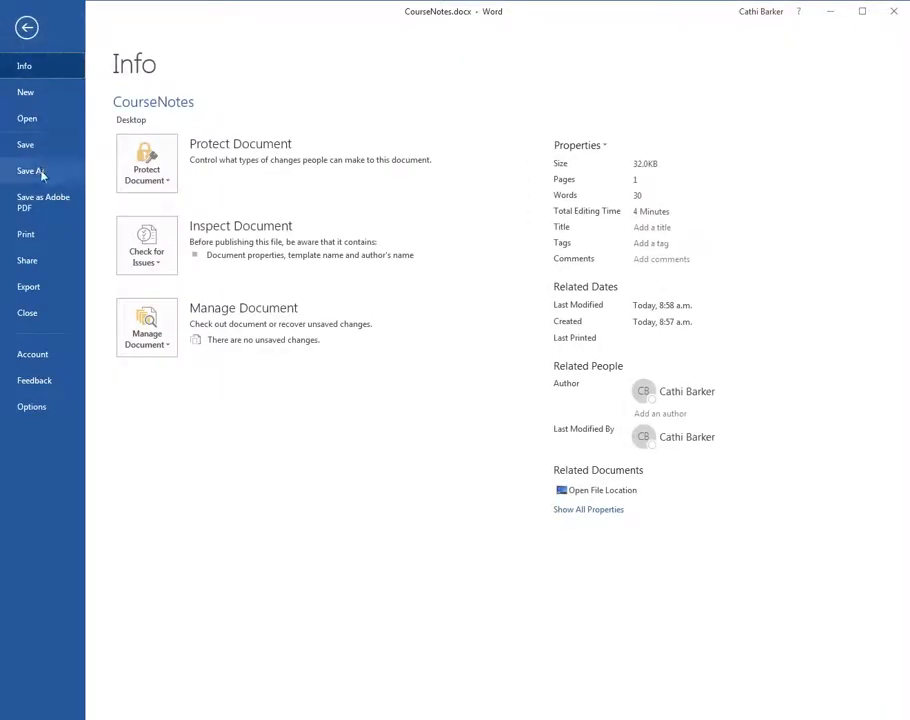
left_click(42, 175)
left_click(374, 148)
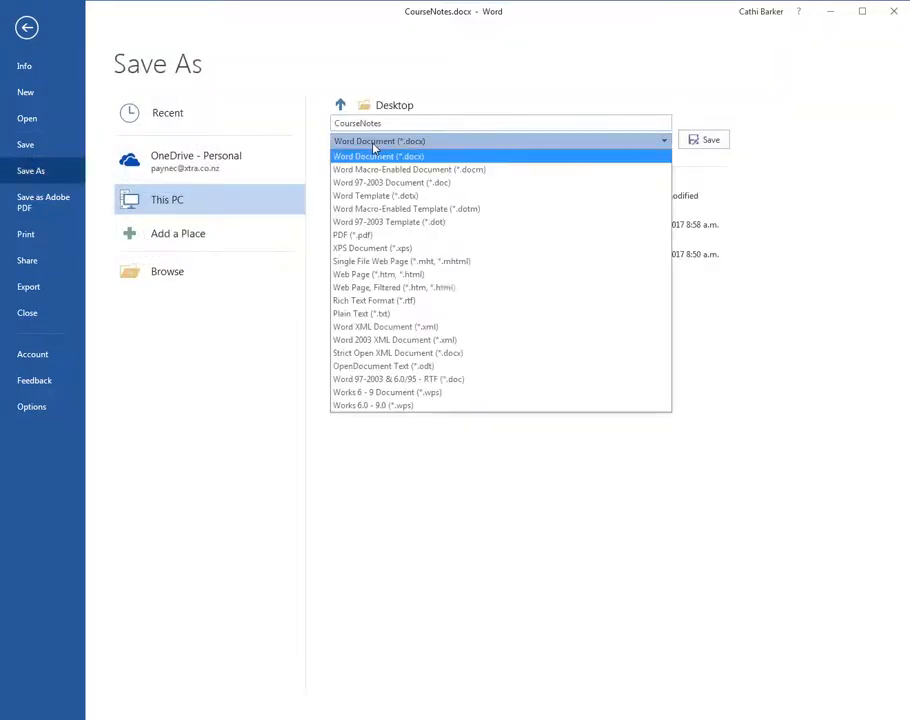
left_click(382, 196)
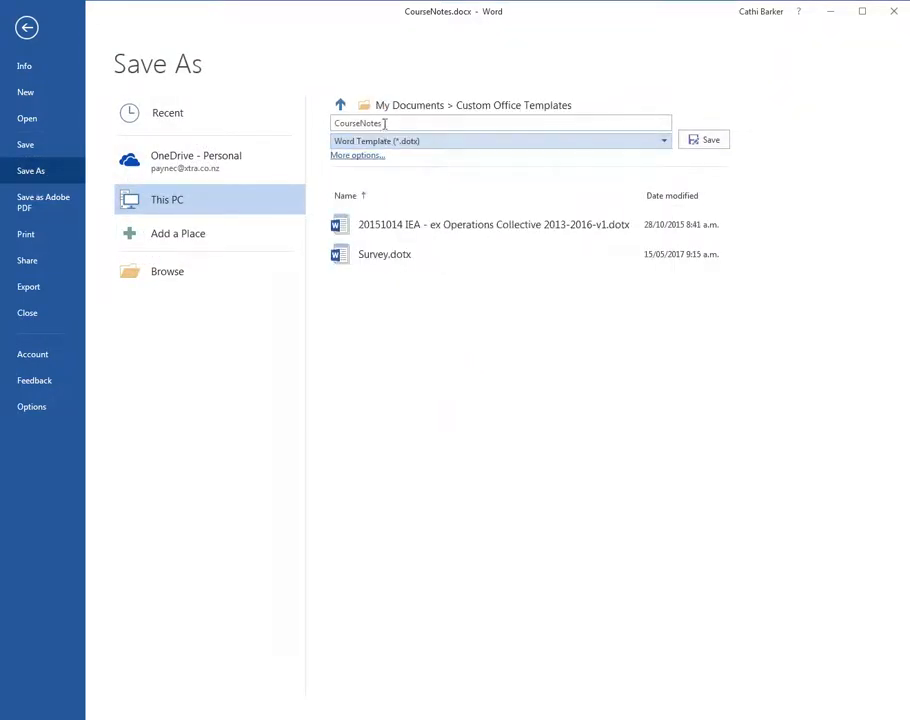
left_click_drag(385, 124, 427, 124)
type("Course NHo")
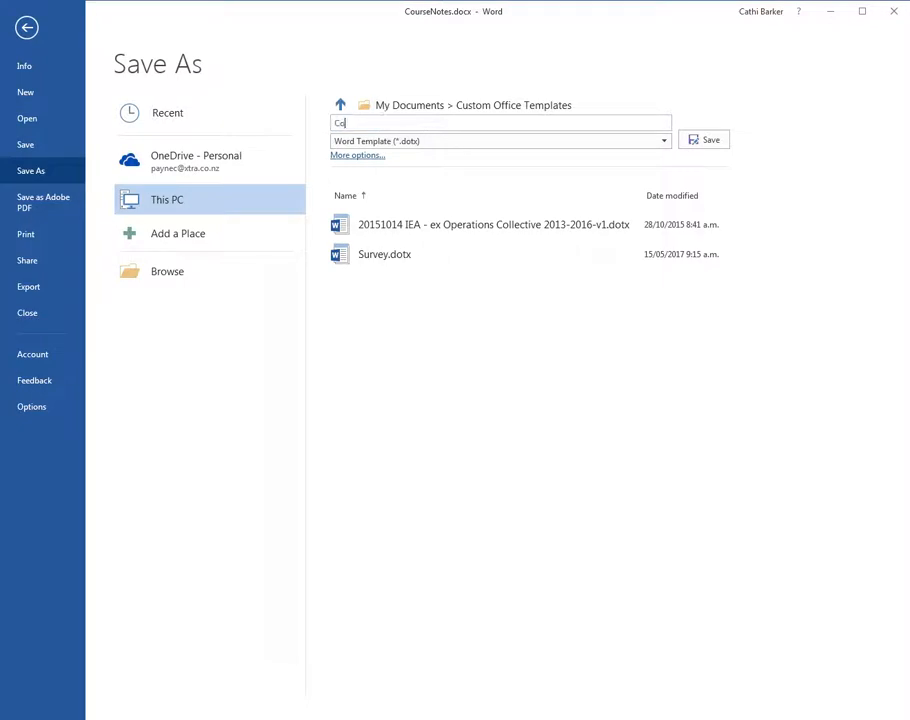
key("BackSpace")
key("BackSpace")
type("otes Template")
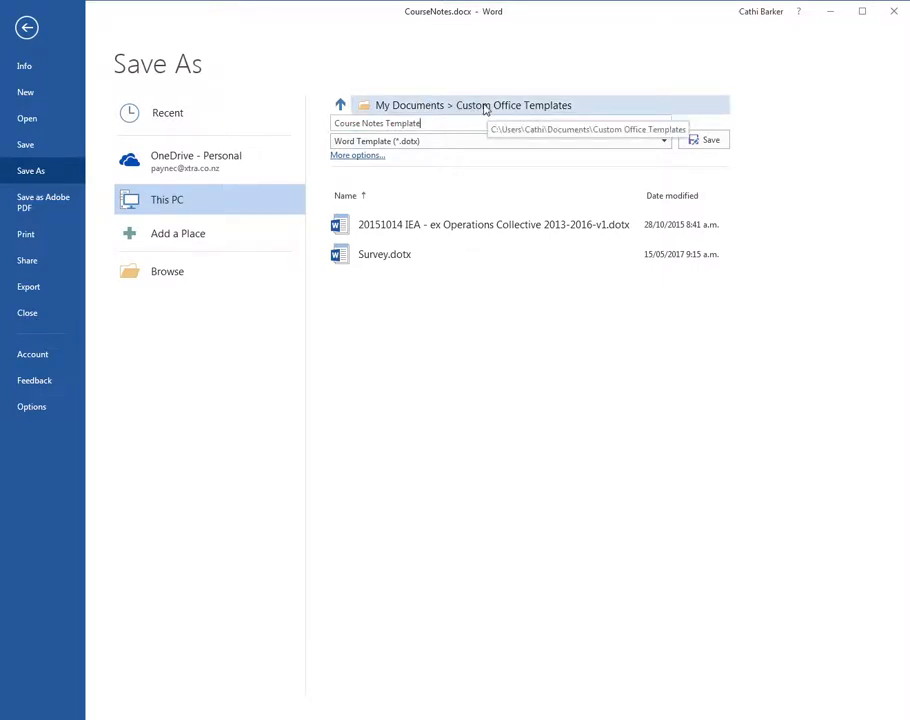
Switch the save location from Custom Office Templates to the Desktop and save the template there
left_click(340, 106)
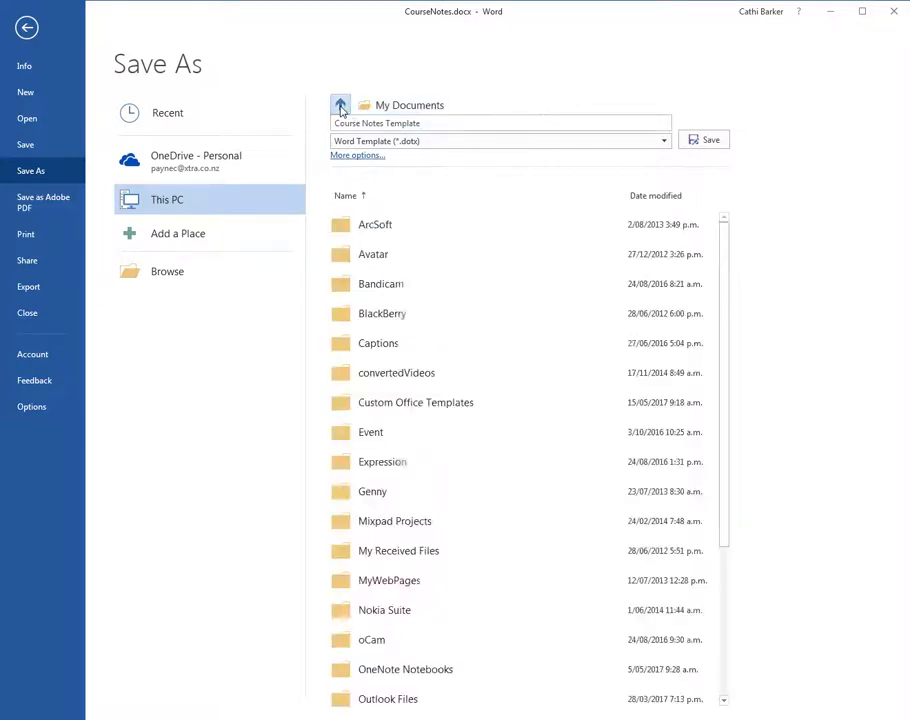
left_click(340, 106)
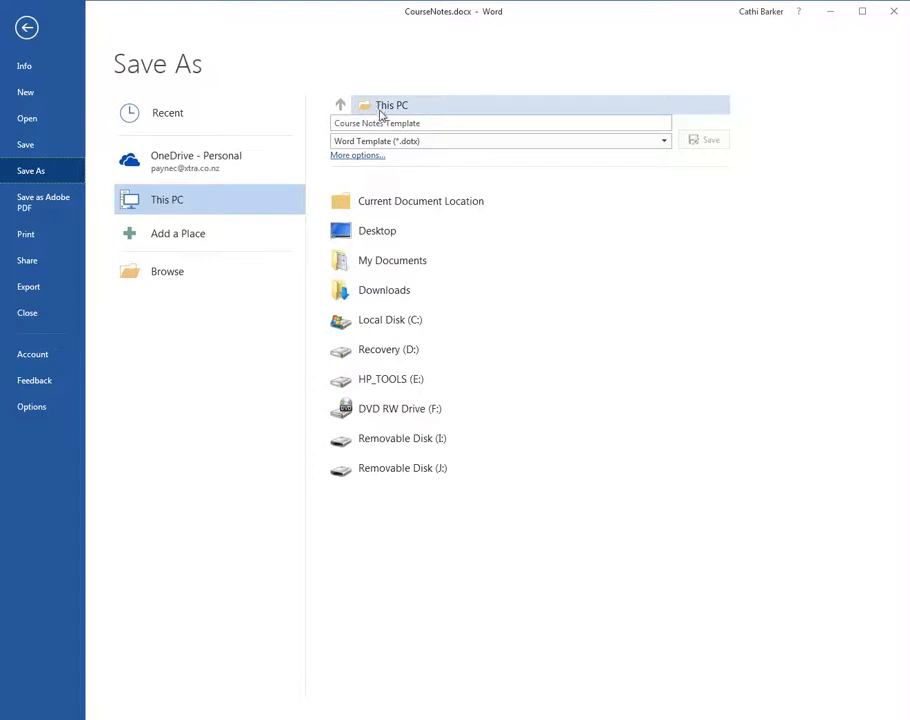
left_click(386, 230)
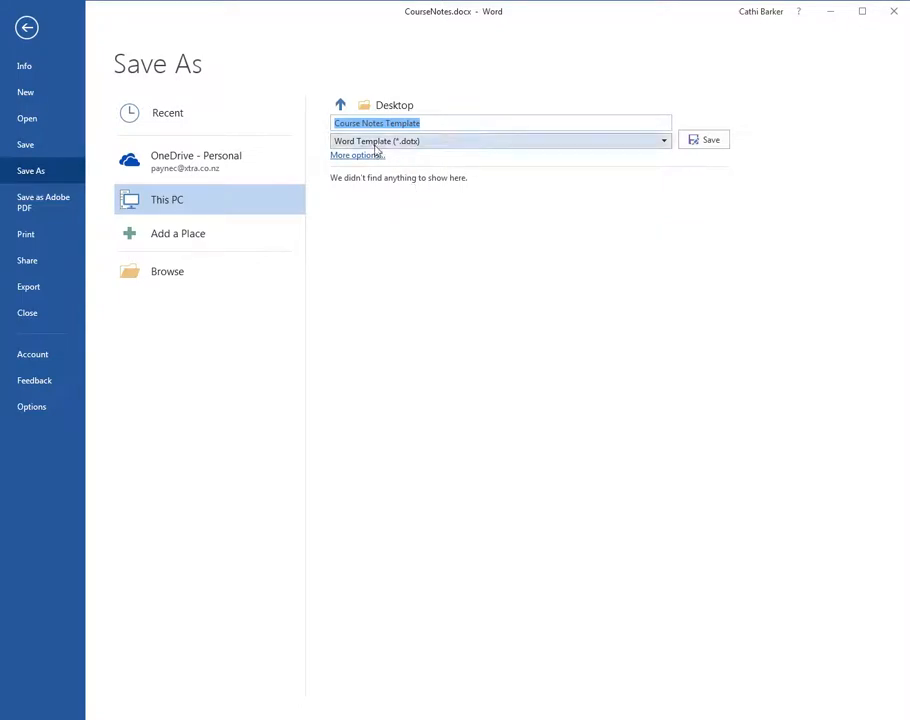
left_click(712, 140)
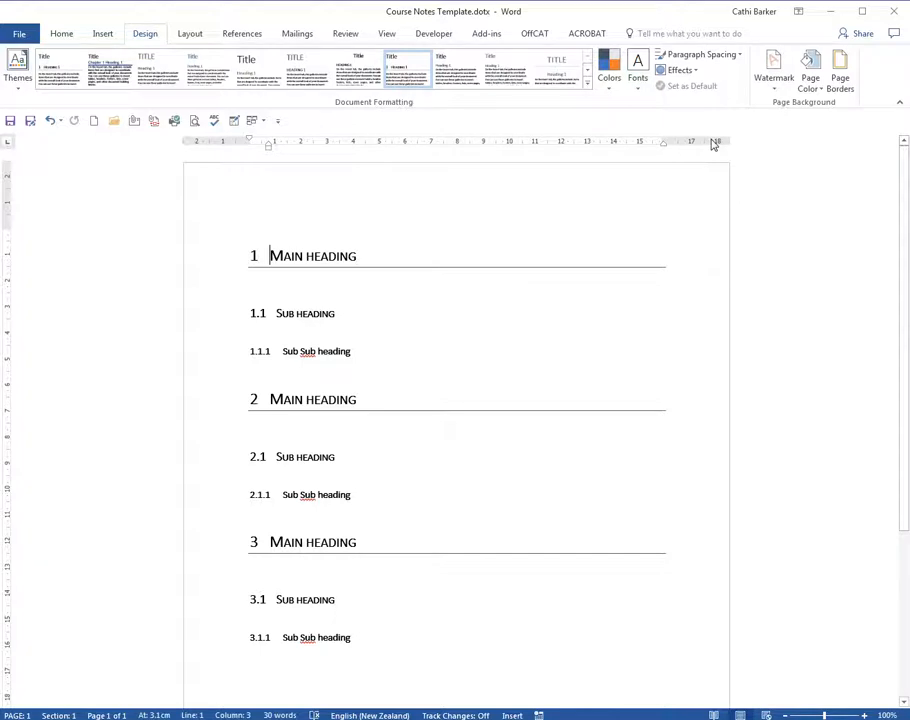
Close the template and reopen CourseNotes.docx from the recent documents
key("ctrl+w")
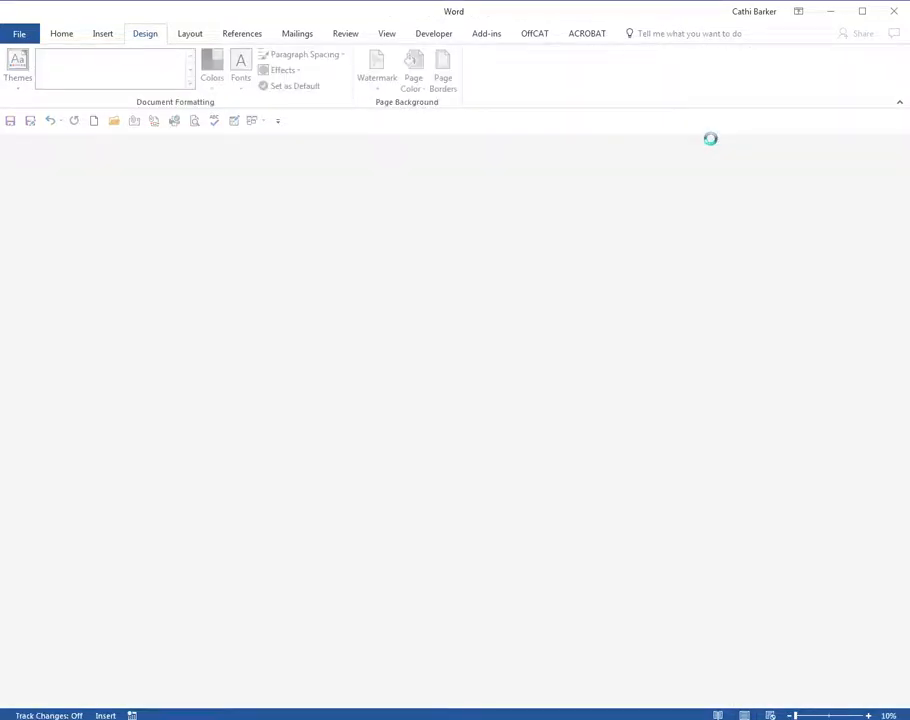
left_click(20, 31)
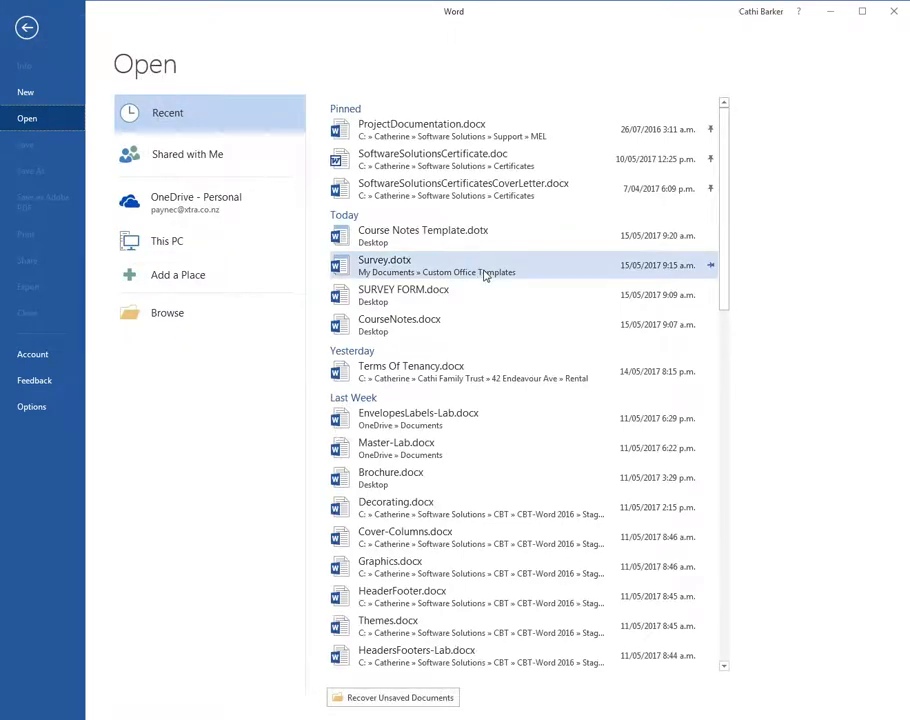
left_click(461, 326)
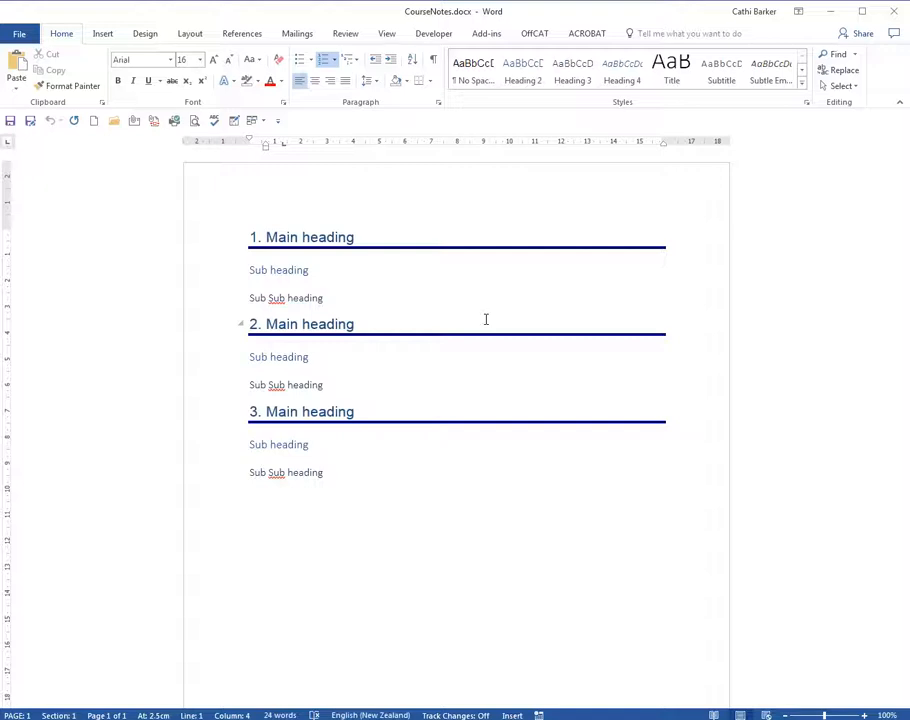
Attach Course Notes Template.dotx from the Desktop to the document, with Automatically update document styles enabled
left_click(441, 34)
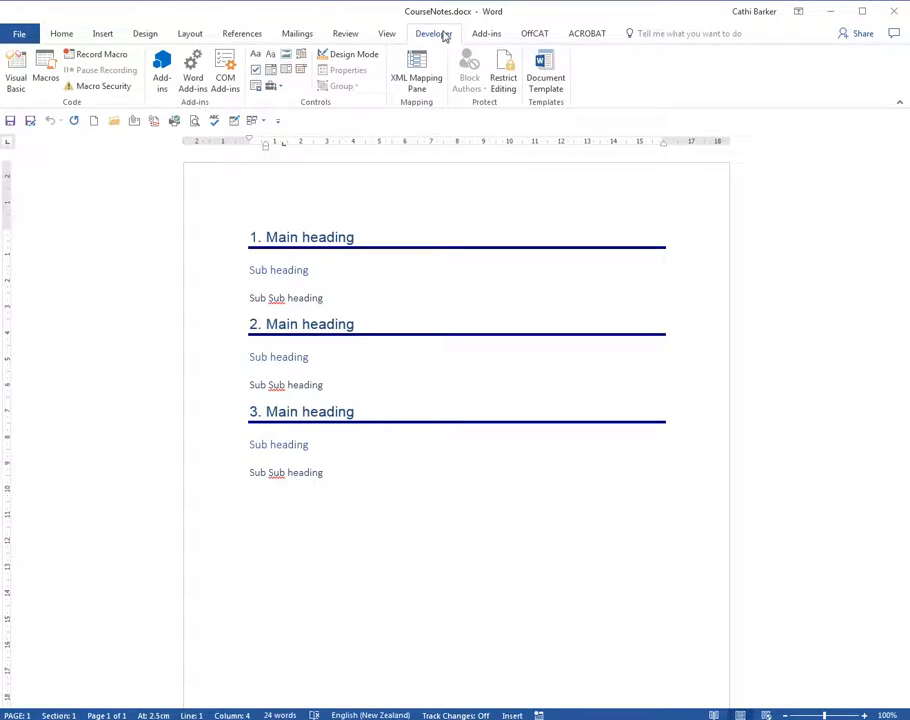
left_click(547, 75)
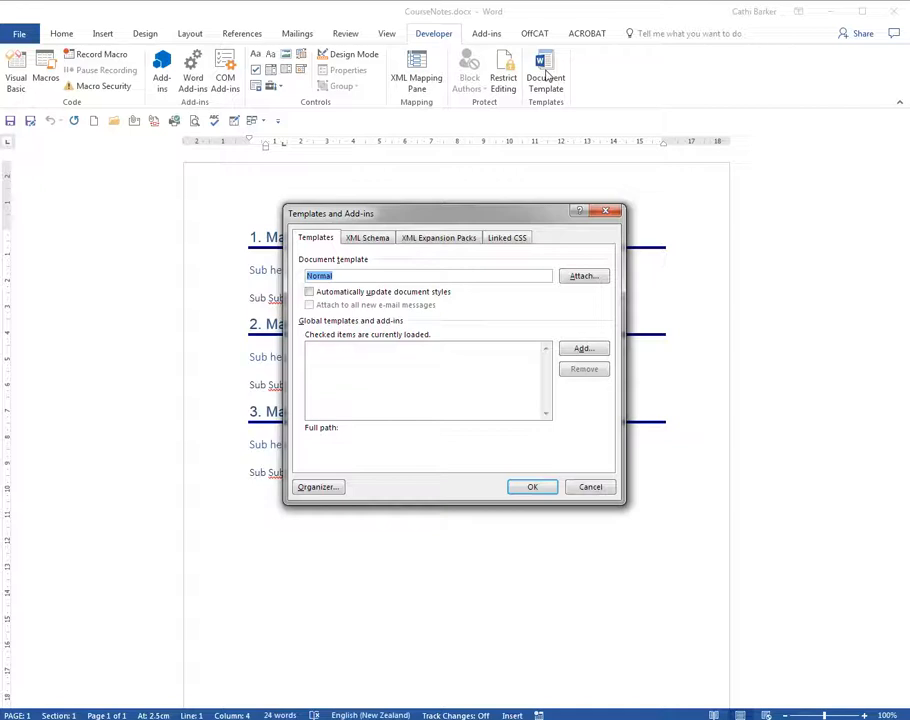
left_click(596, 281)
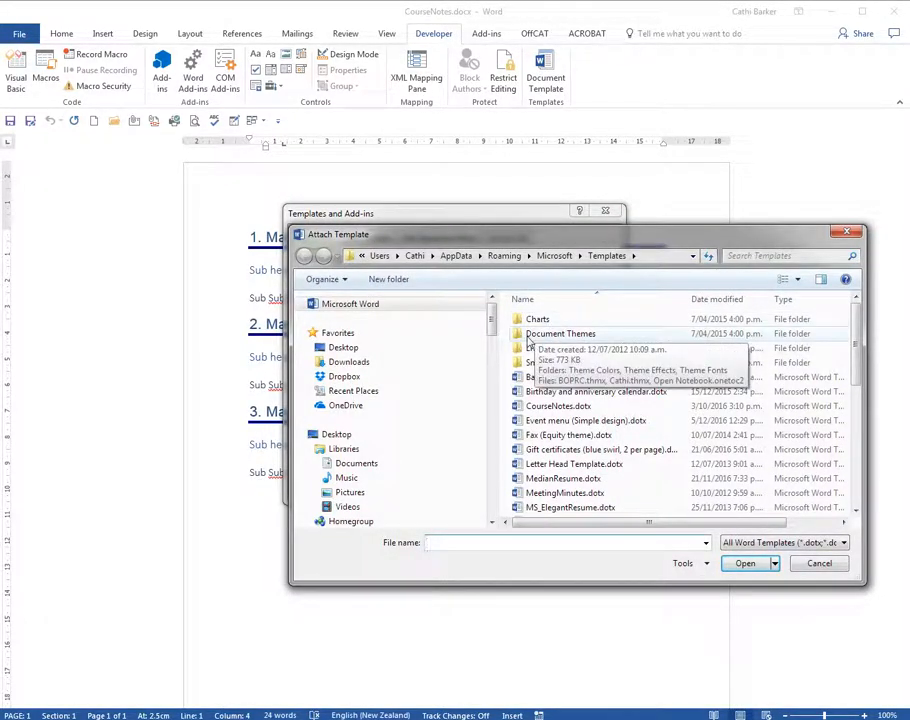
left_click(382, 349)
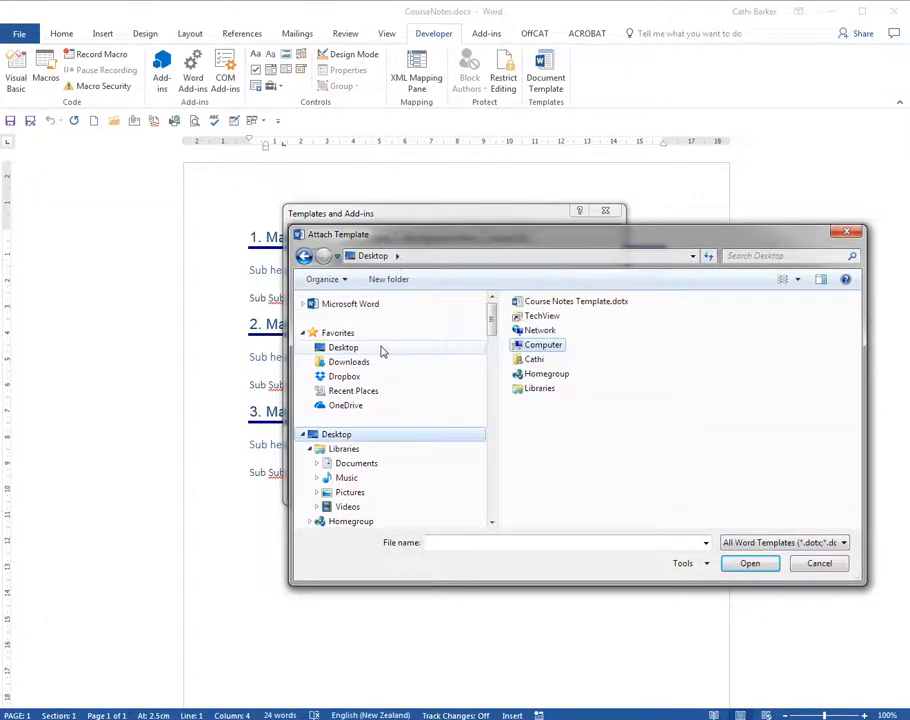
left_click(572, 302)
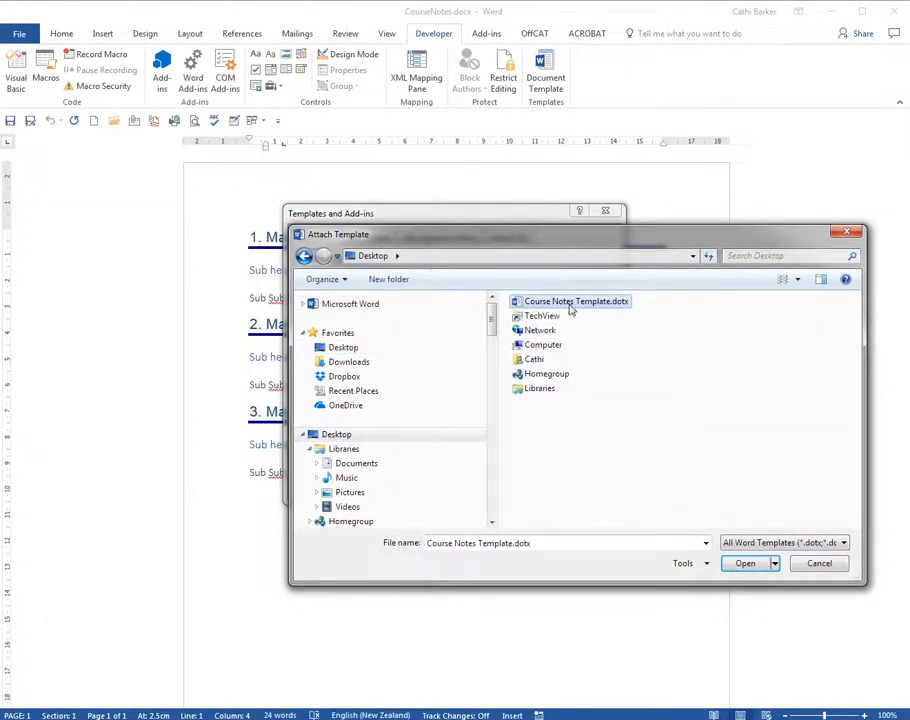
left_click(745, 563)
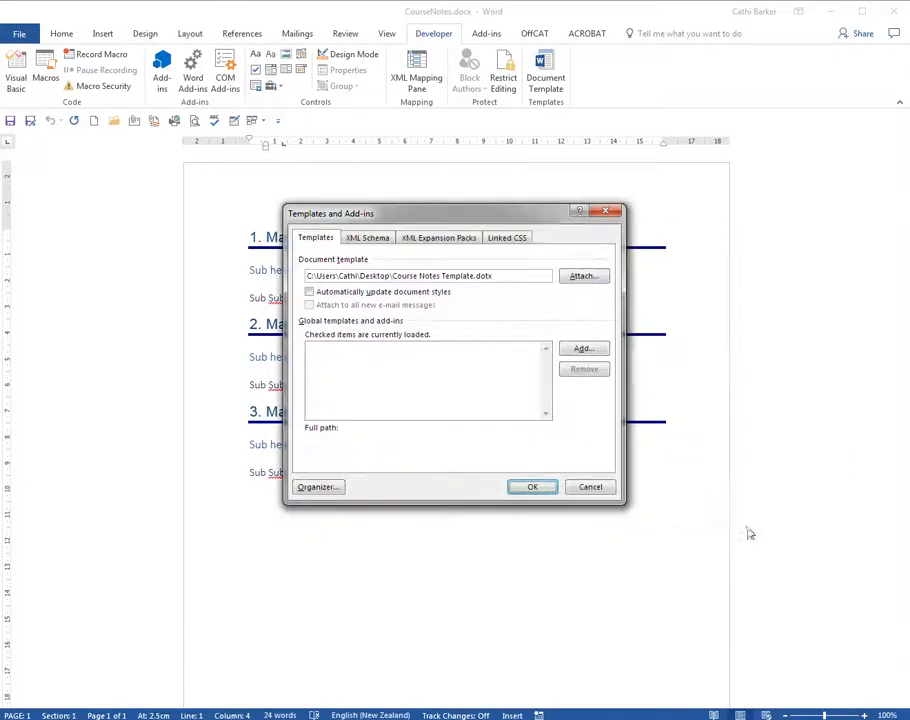
left_click(390, 293)
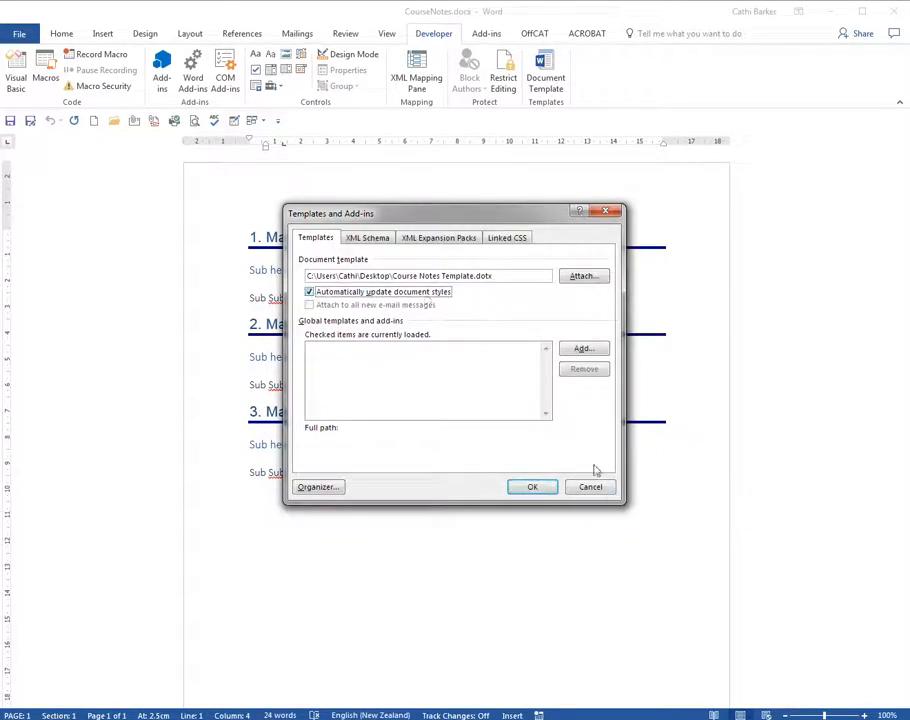
left_click(535, 487)
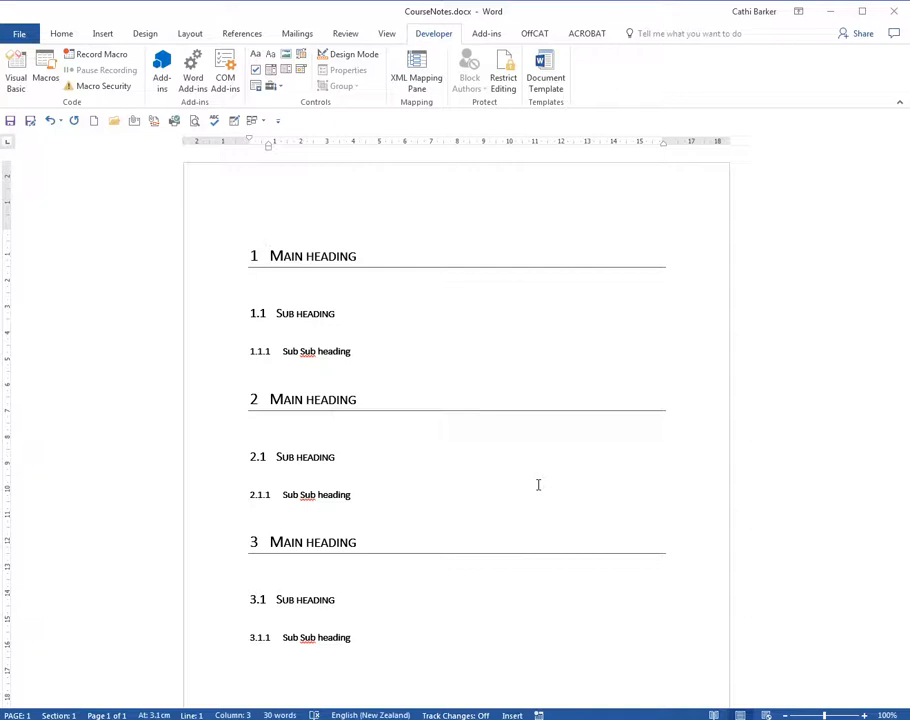
In the template Organizer, close Normal.dotm and open Course Notes Template.dotx from the Desktop in its place
left_click(546, 80)
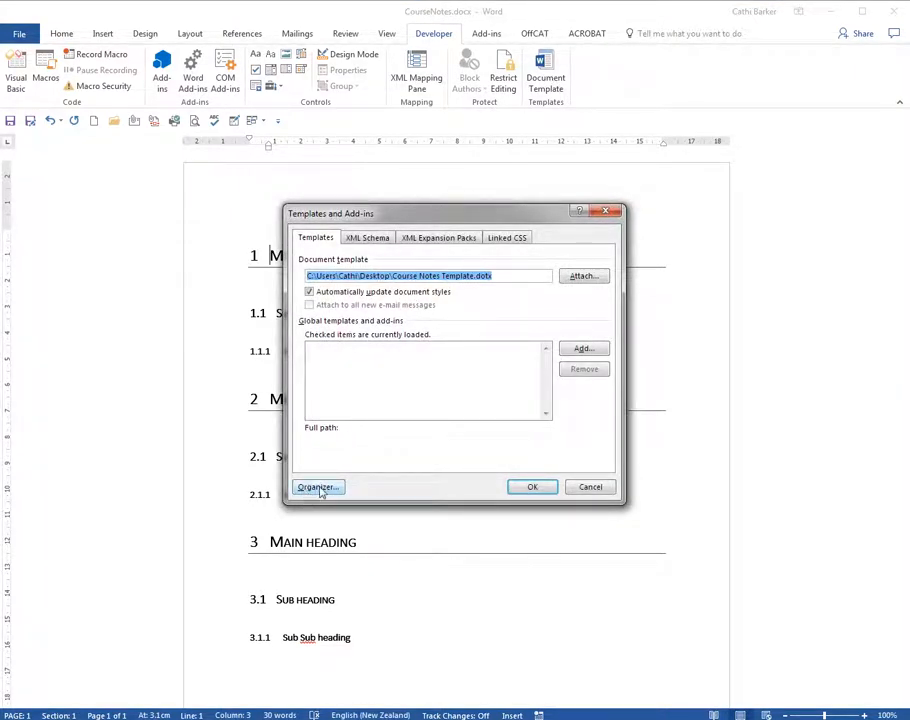
left_click(318, 487)
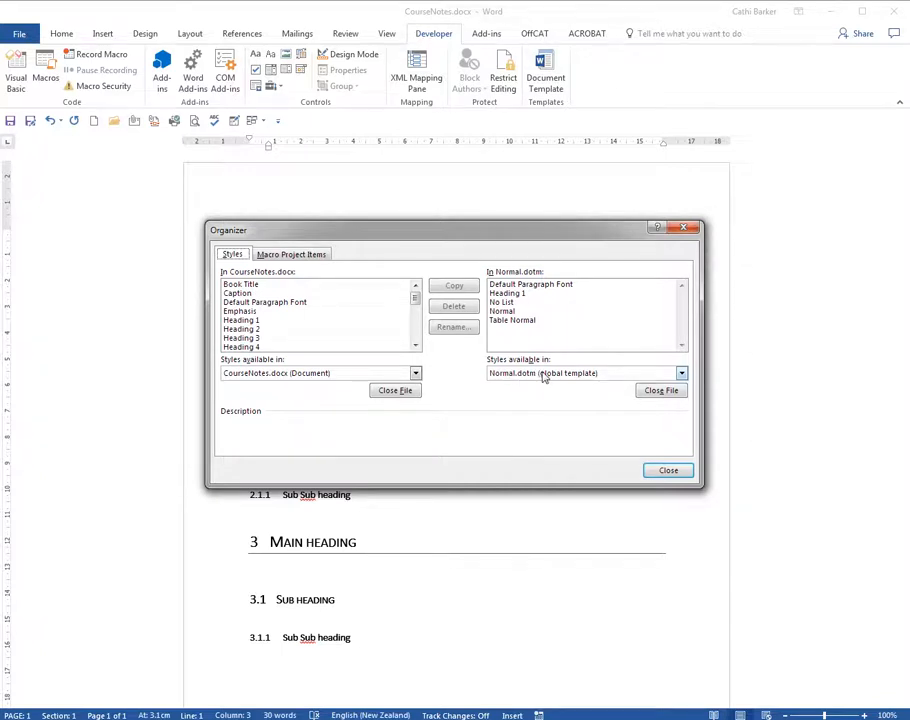
left_click(659, 391)
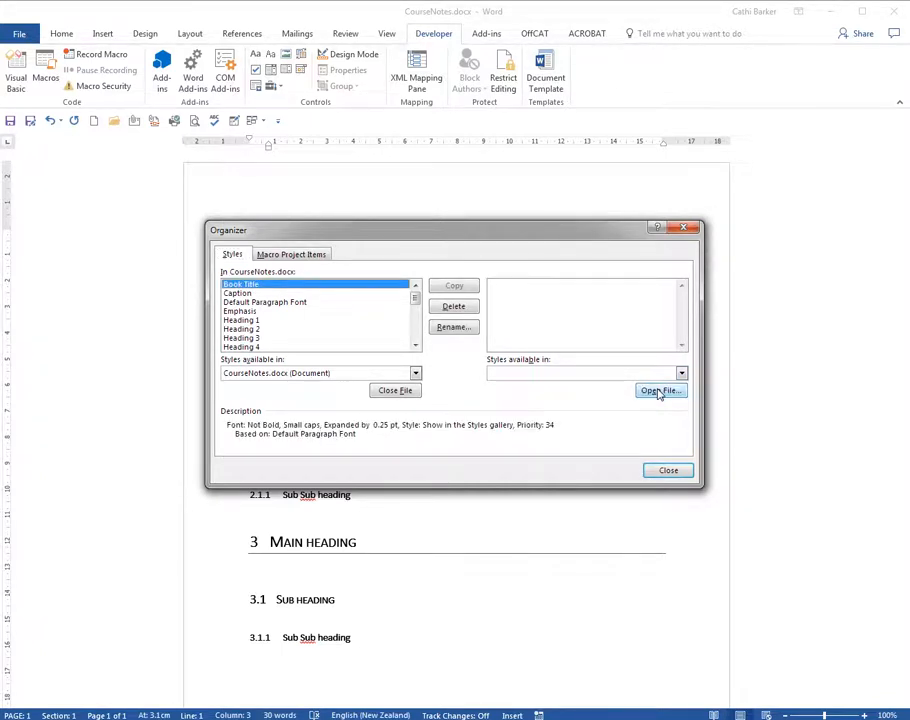
left_click(659, 391)
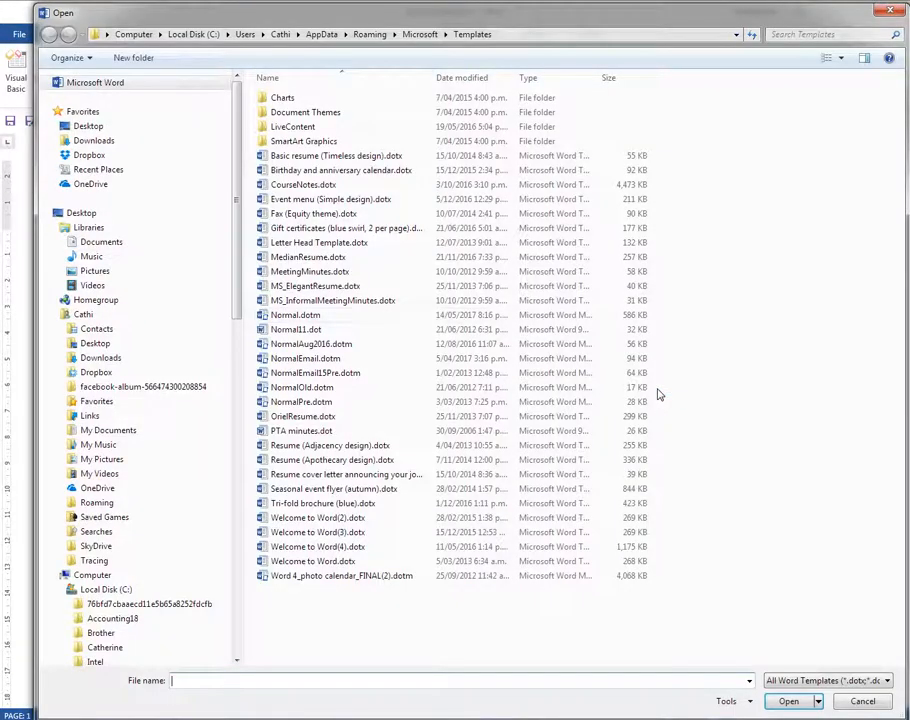
left_click(100, 126)
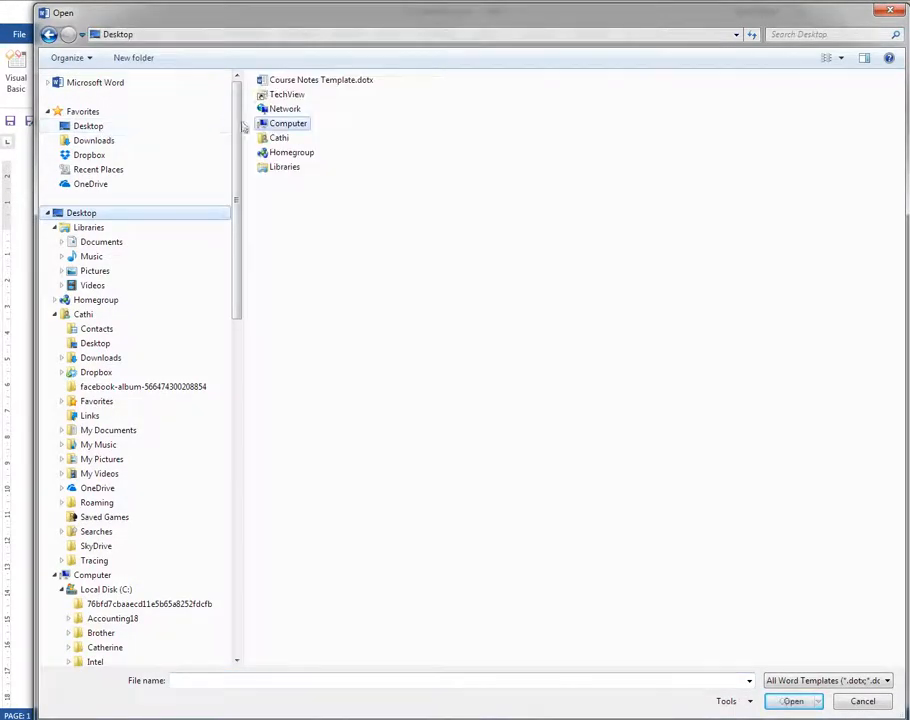
double_click(319, 80)
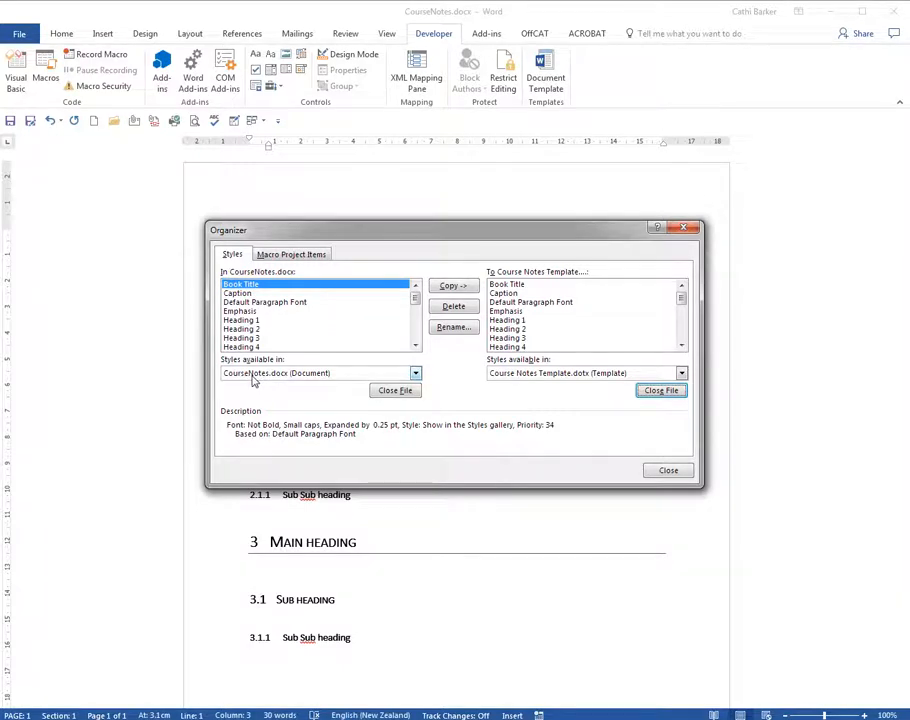
Copy the Heading 1 style from Course Notes Template.dotx to CourseNotes.docx
left_click(527, 321)
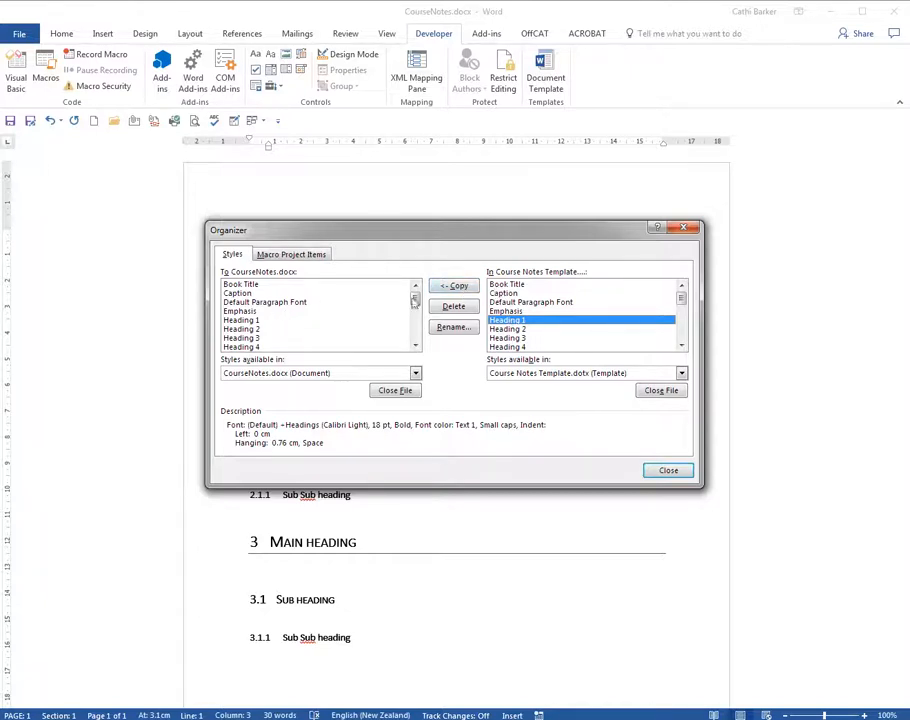
left_click(454, 286)
left_click_drag(50, 350, 403, 382)
left_click(341, 437)
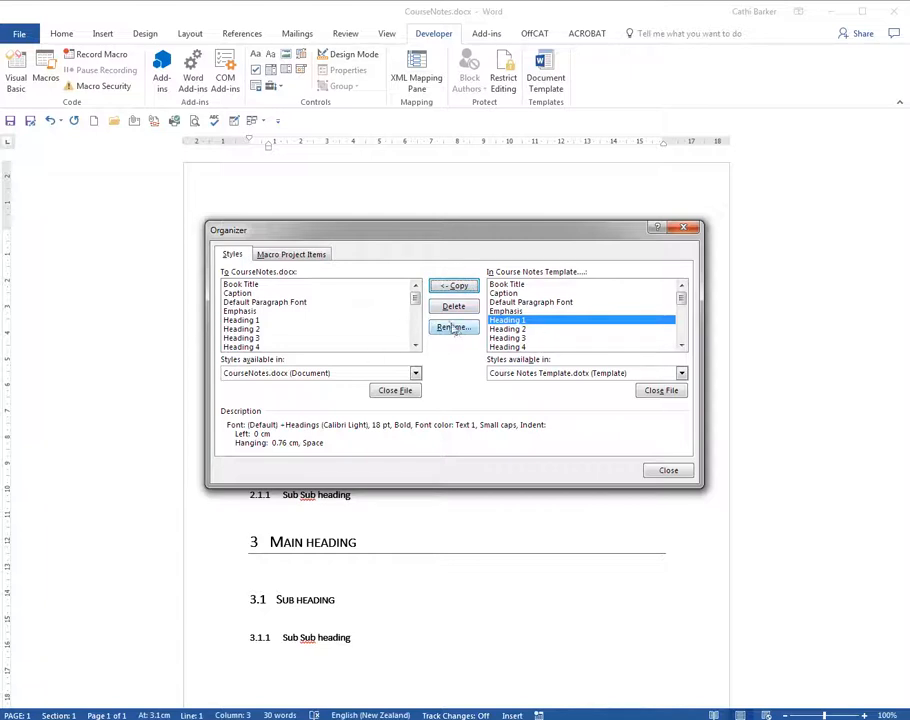
Look at the Organizer's Macro Project Items for the document and template, then close the Organizer
left_click(318, 256)
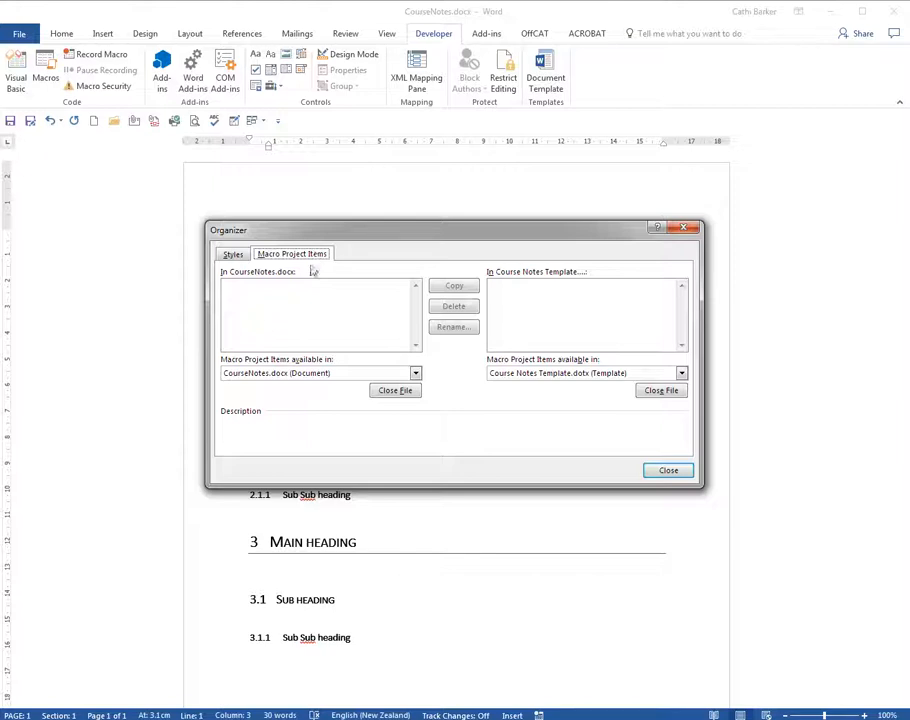
left_click(685, 470)
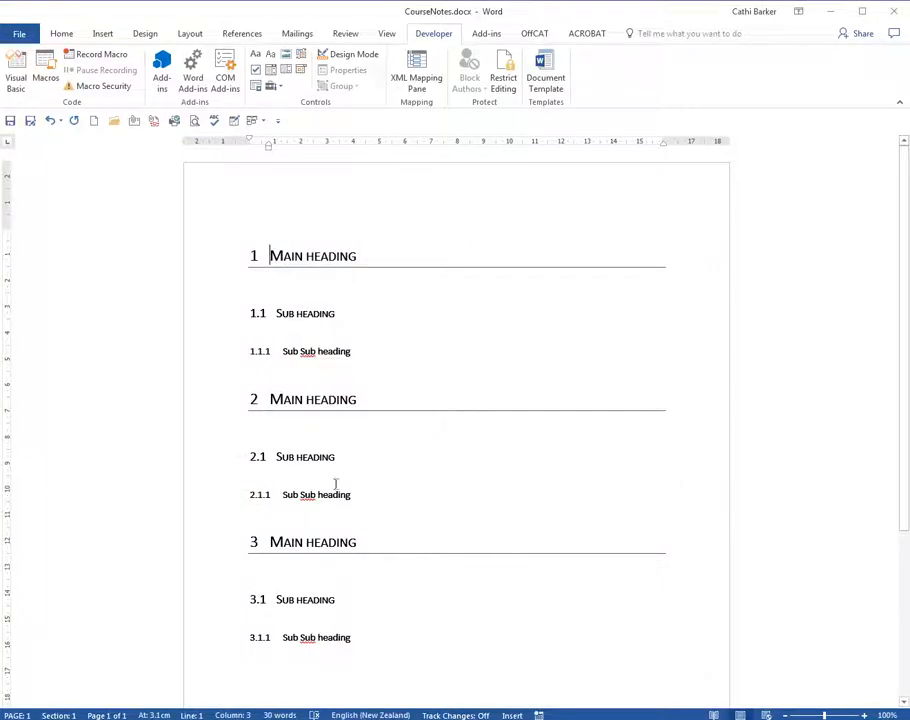